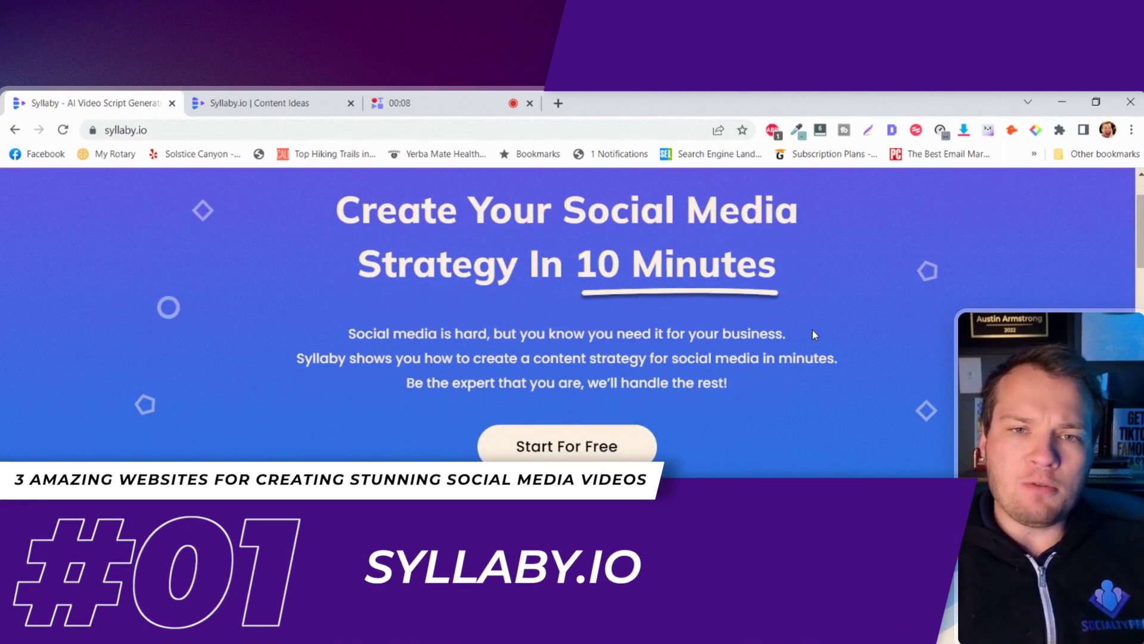
scroll(813, 335, down, 2)
scroll(812, 334, down, 3)
scroll(813, 334, down, 2)
scroll(813, 335, down, 2)
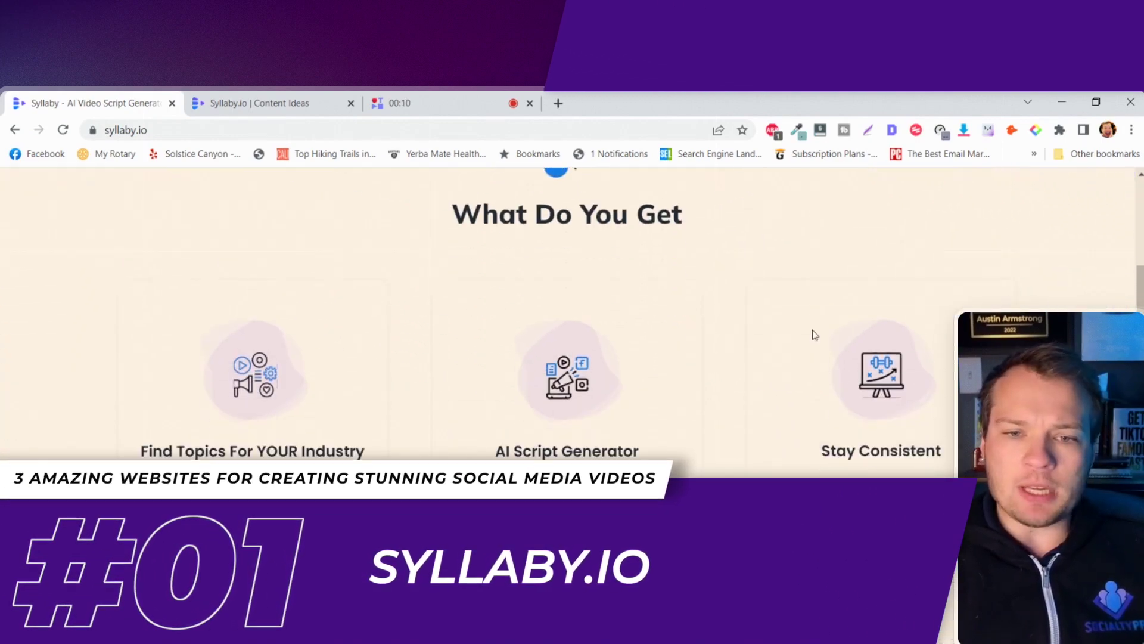
scroll(813, 334, down, 1)
scroll(813, 335, down, 1)
scroll(813, 335, down, 1)
scroll(813, 334, up, 3)
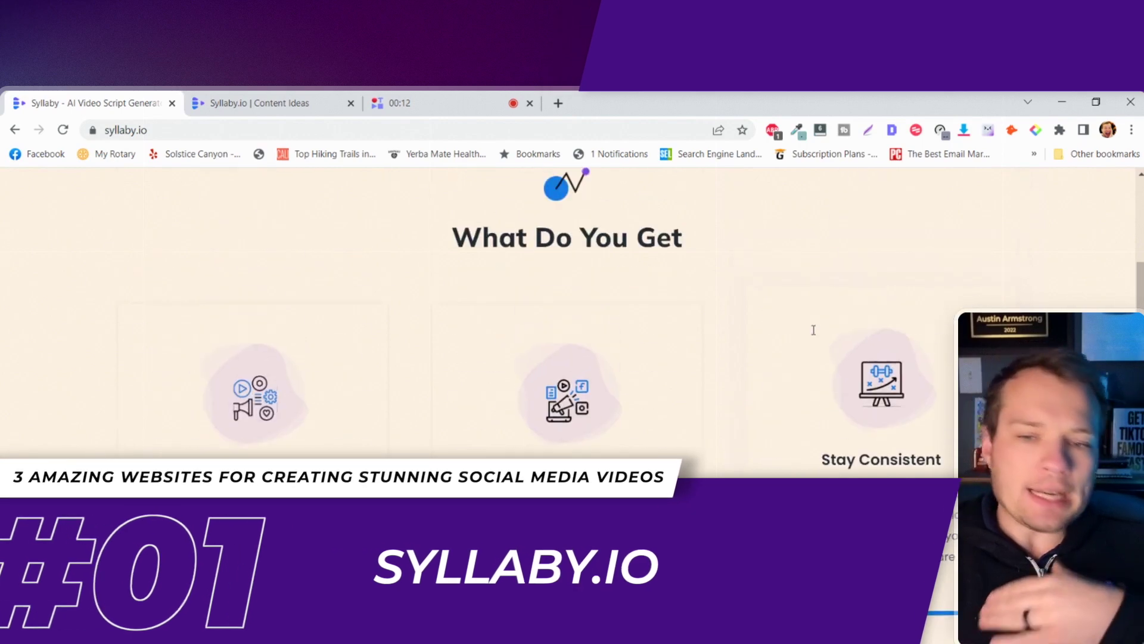
scroll(812, 330, down, 1)
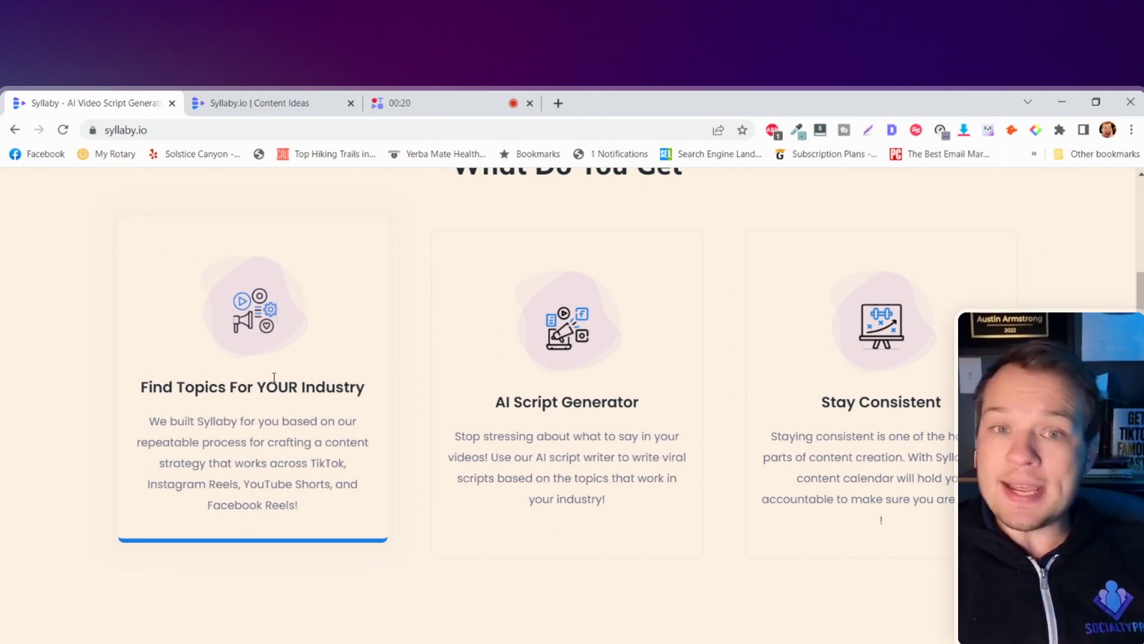
scroll(274, 379, down, 1)
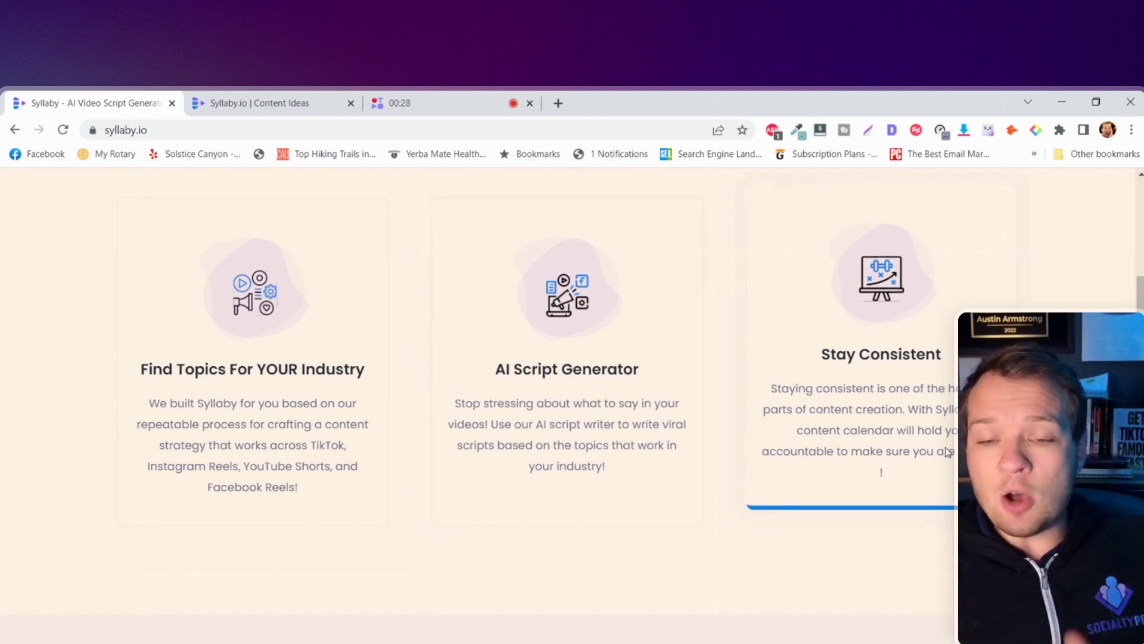
scroll(948, 451, down, 2)
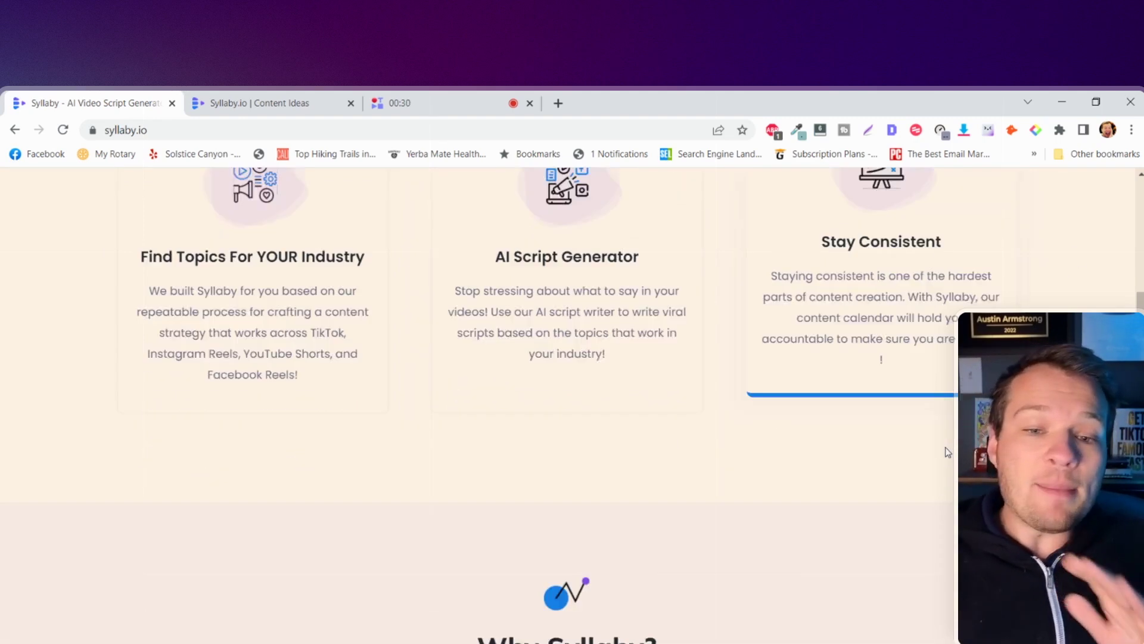
scroll(948, 451, down, 5)
scroll(946, 447, down, 1)
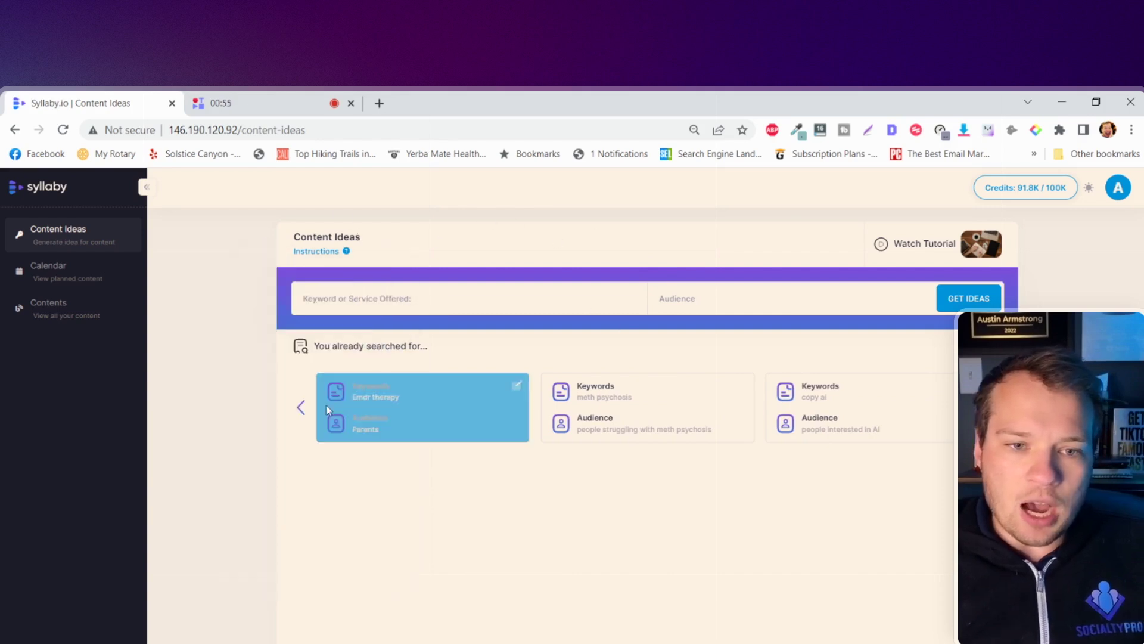
Search content ideas for the keyword 'house dallas' with the audience 'home buyers'.
click(297, 411)
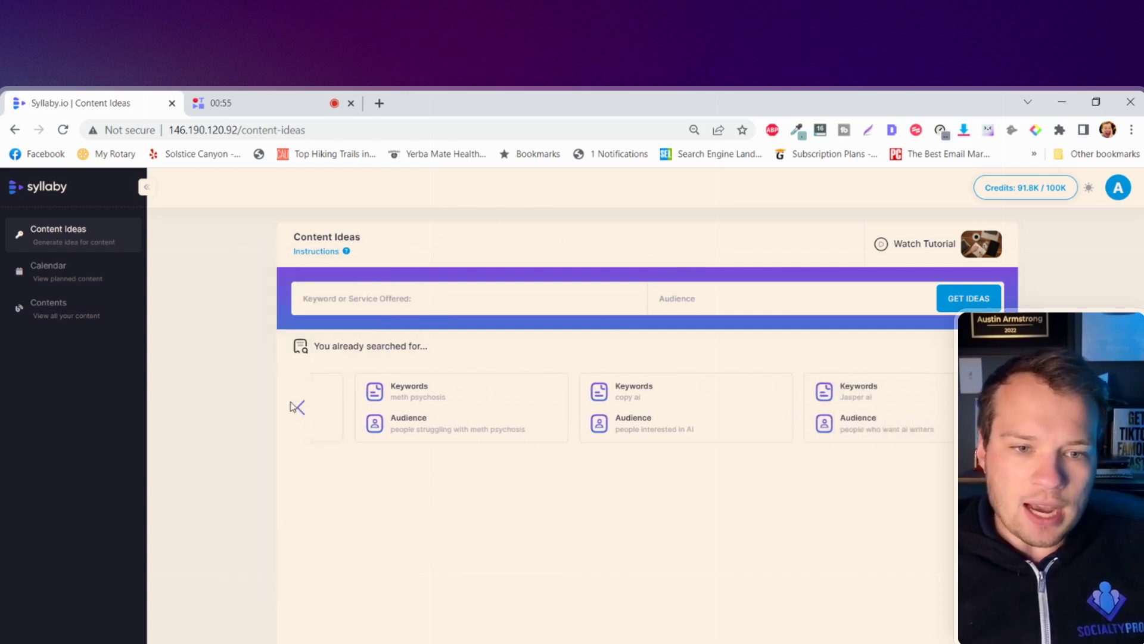
click(394, 295)
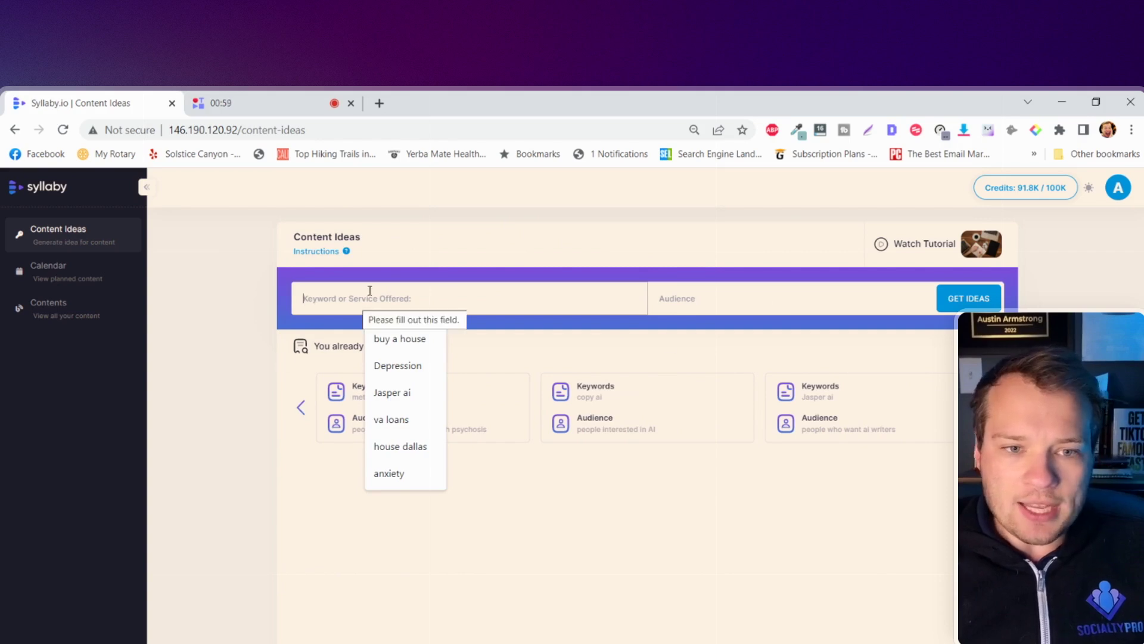
click(700, 297)
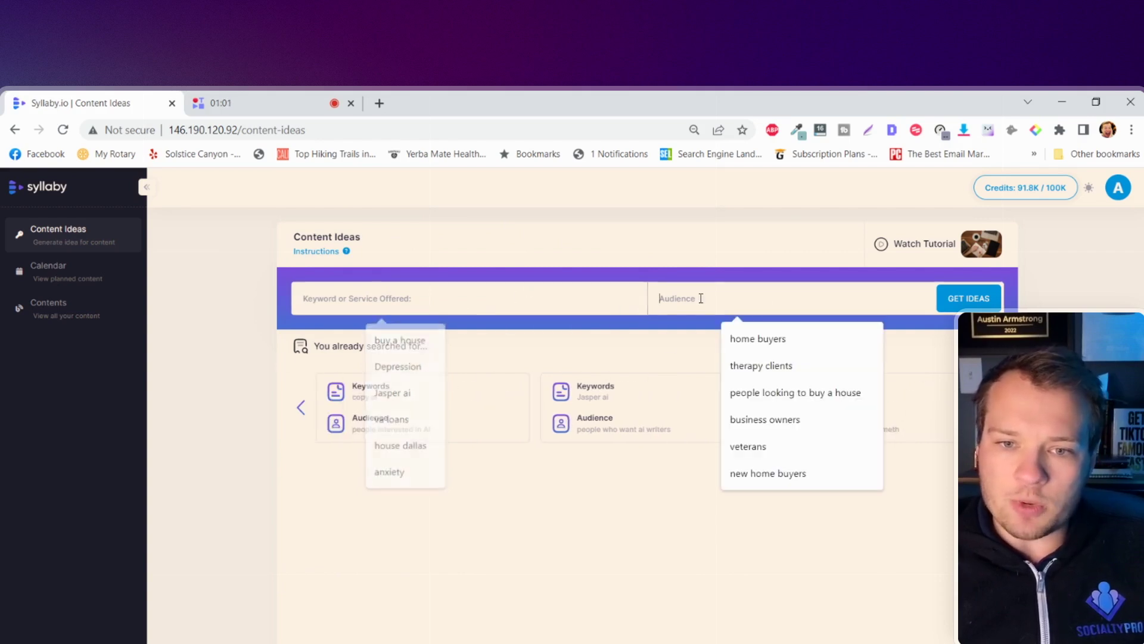
click(402, 306)
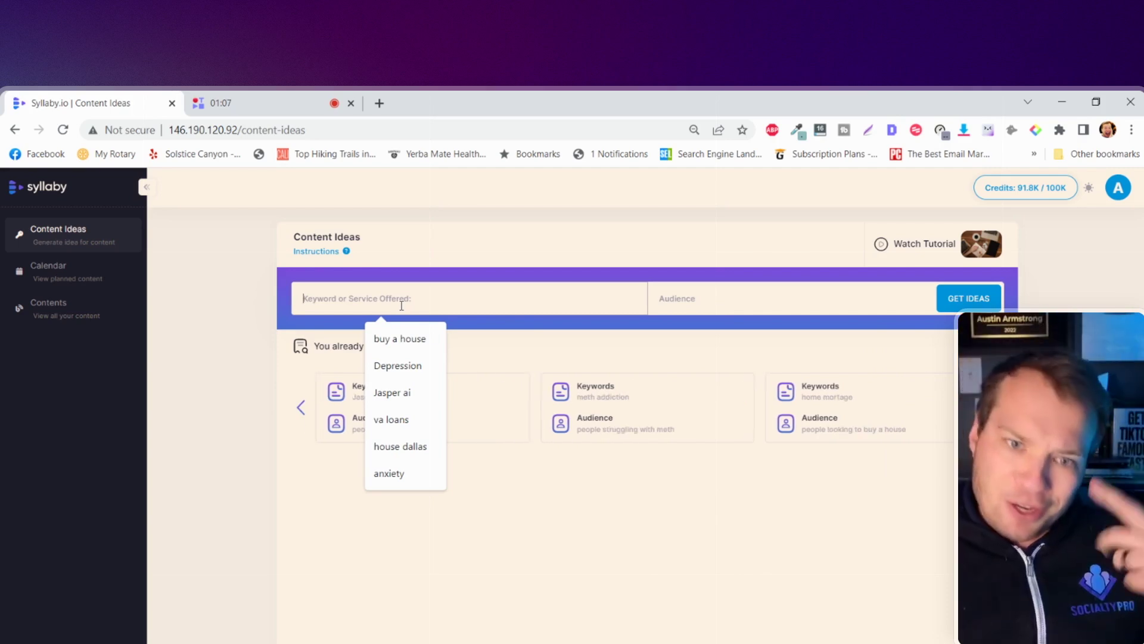
click(408, 453)
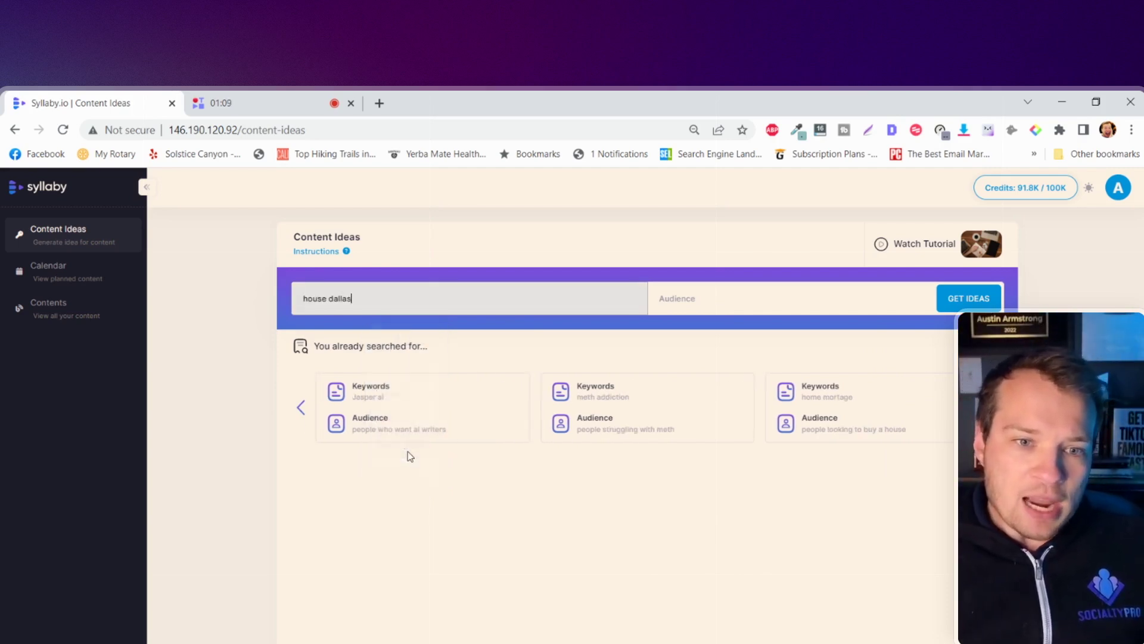
click(706, 296)
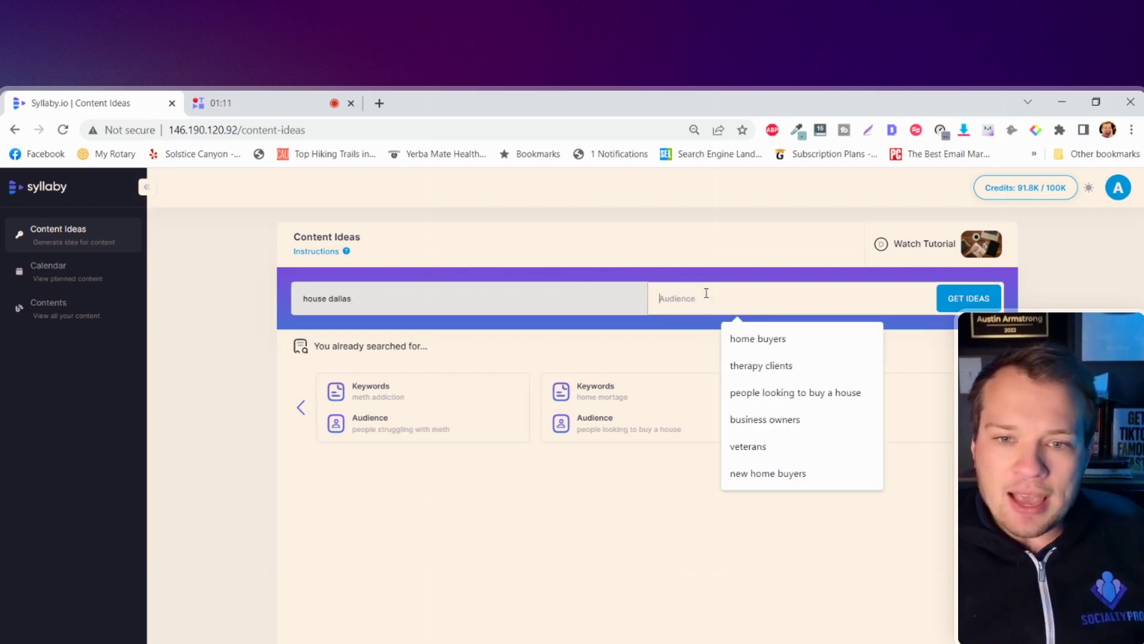
click(775, 345)
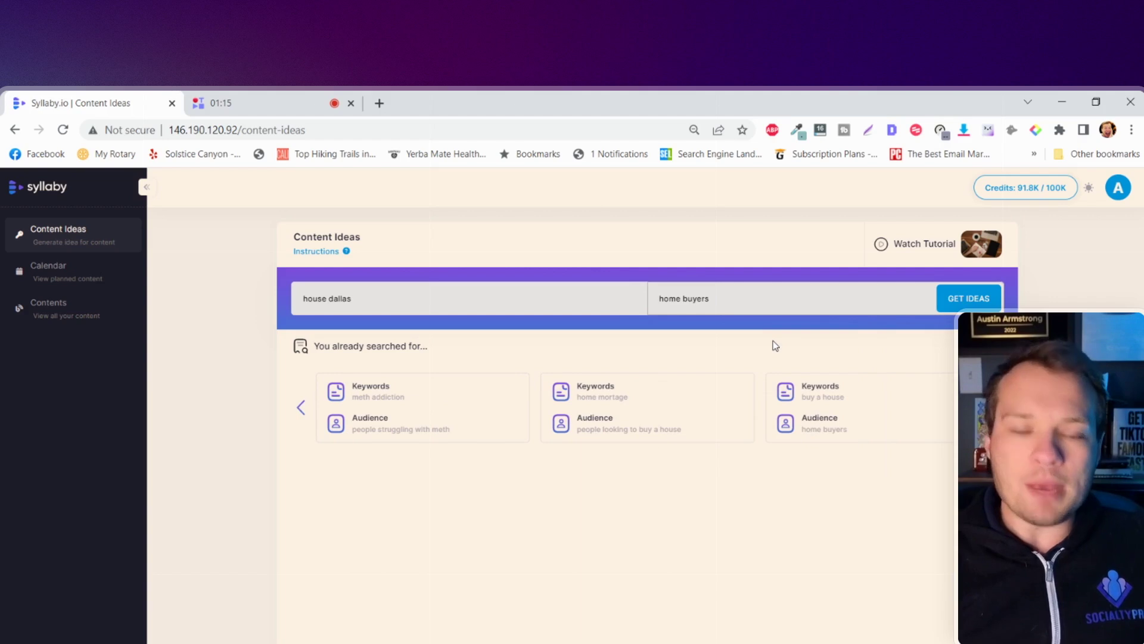
click(397, 297)
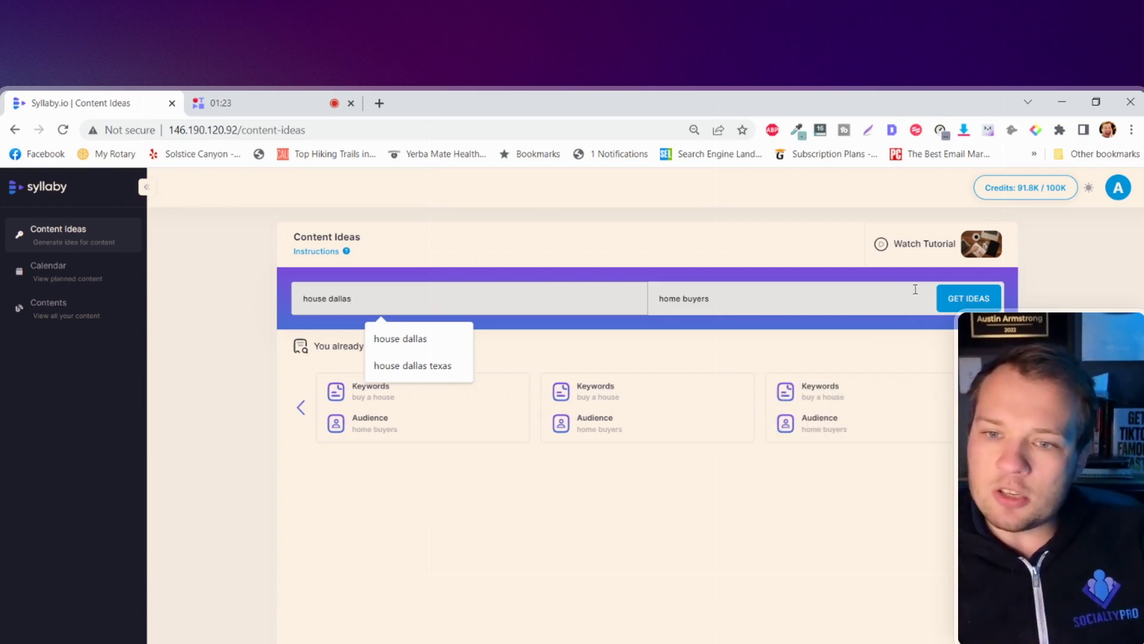
click(974, 306)
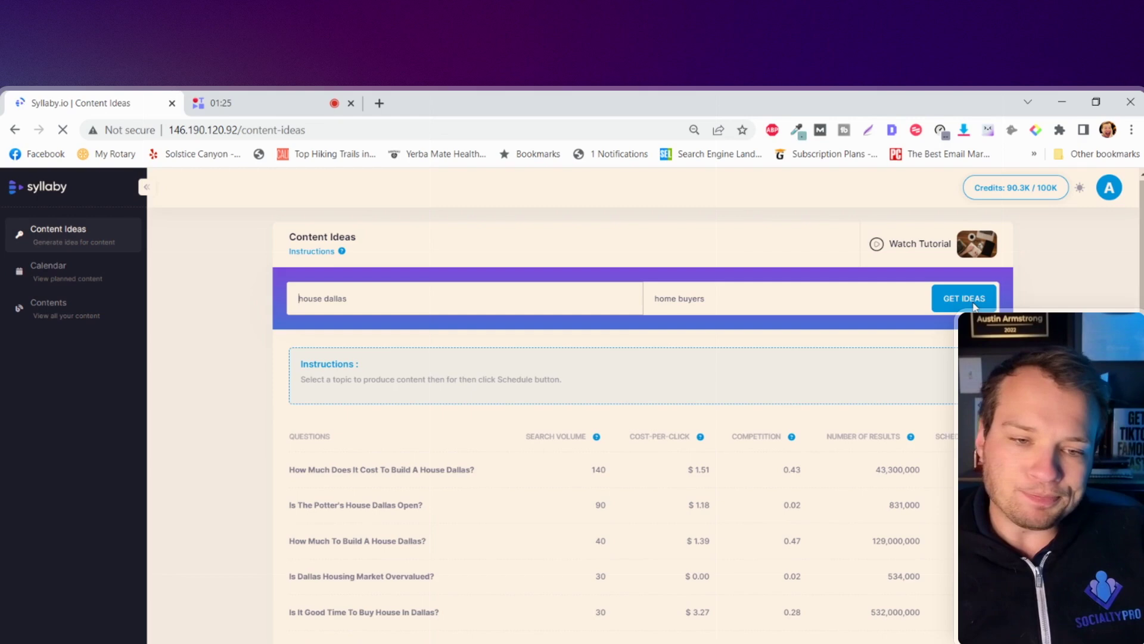
scroll(583, 421, down, 1)
scroll(580, 422, down, 1)
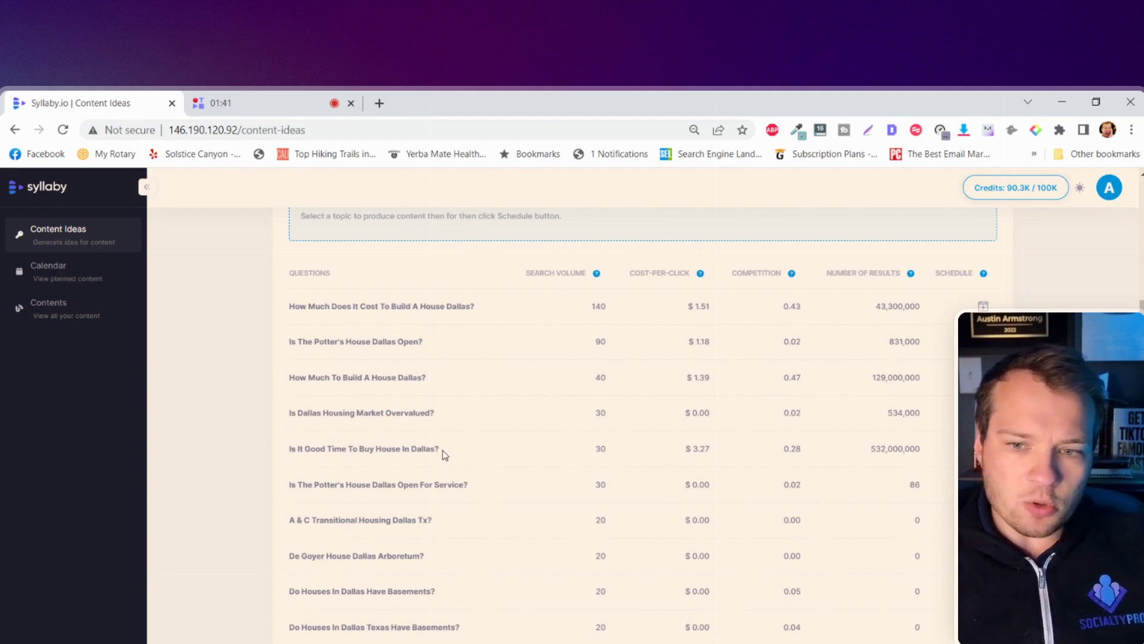
Highlight the question 'Is It Good Time To Buy House In Dallas?' in the results.
mouse_move(445, 450)
mouse_down()
mouse_move(236, 471)
mouse_move(289, 458)
mouse_up()
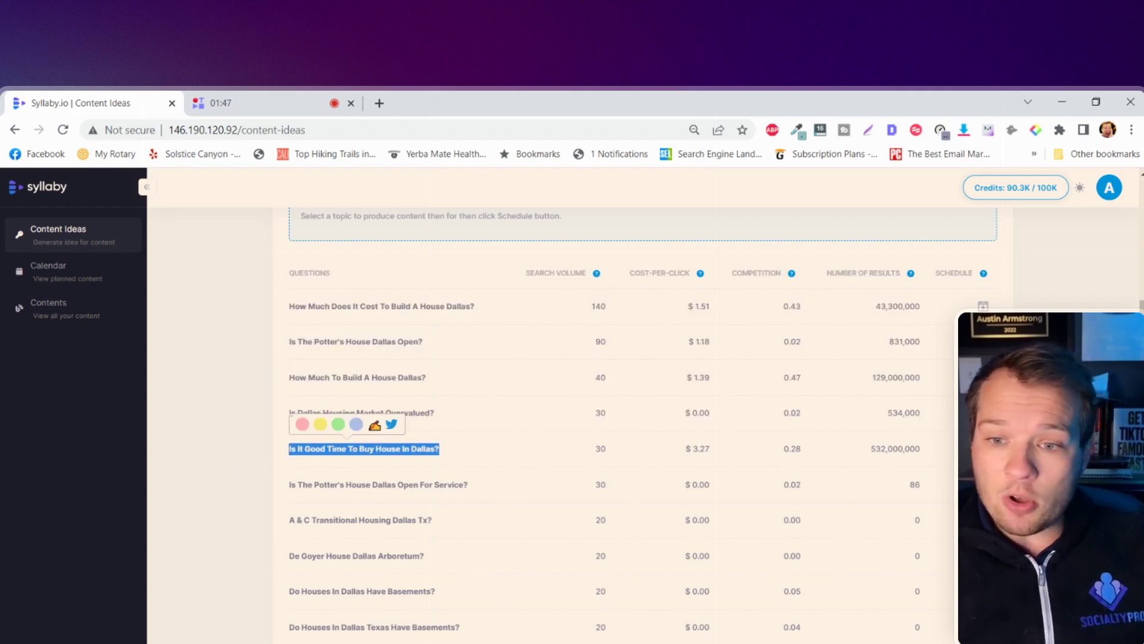
Schedule the Dallas home-buying question on the calendar for 03/08/2023.
click(982, 448)
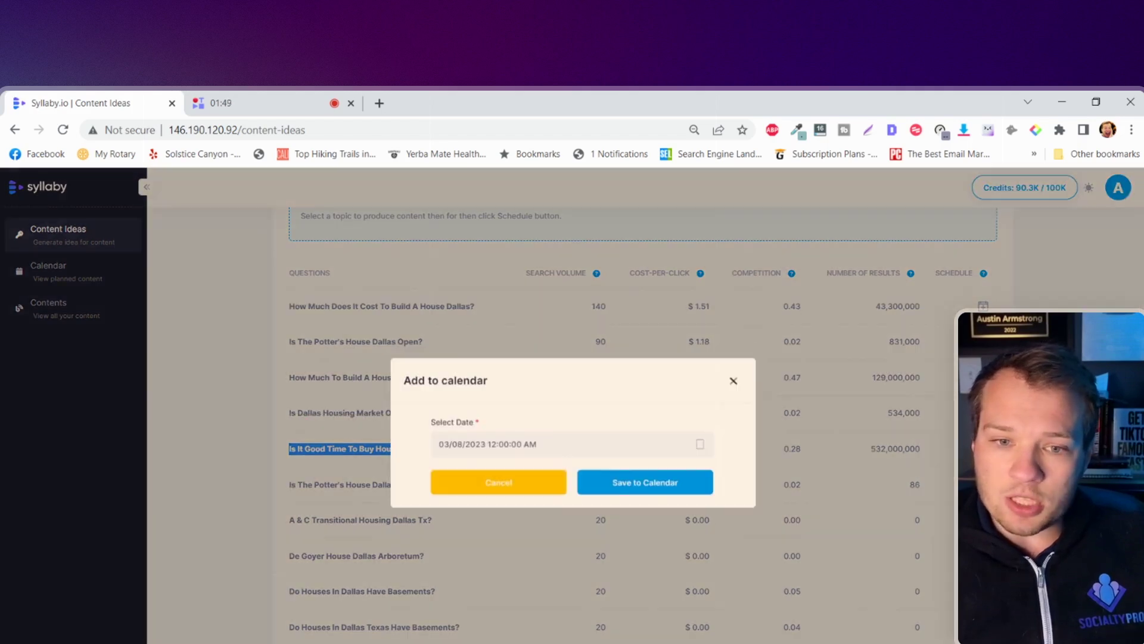
click(699, 450)
click(469, 451)
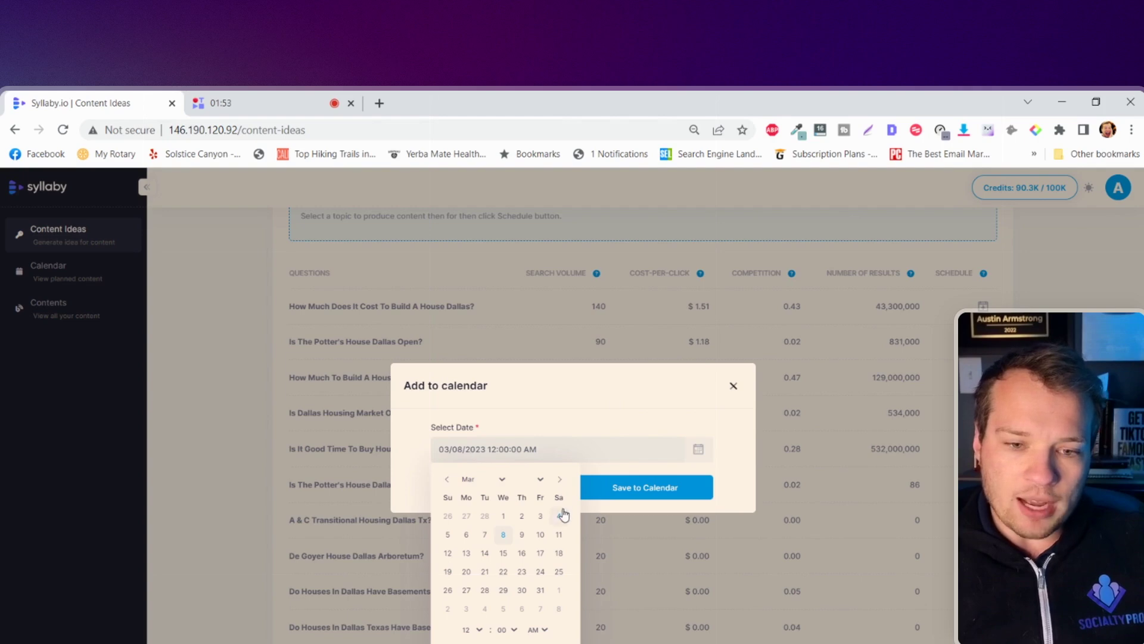
click(597, 429)
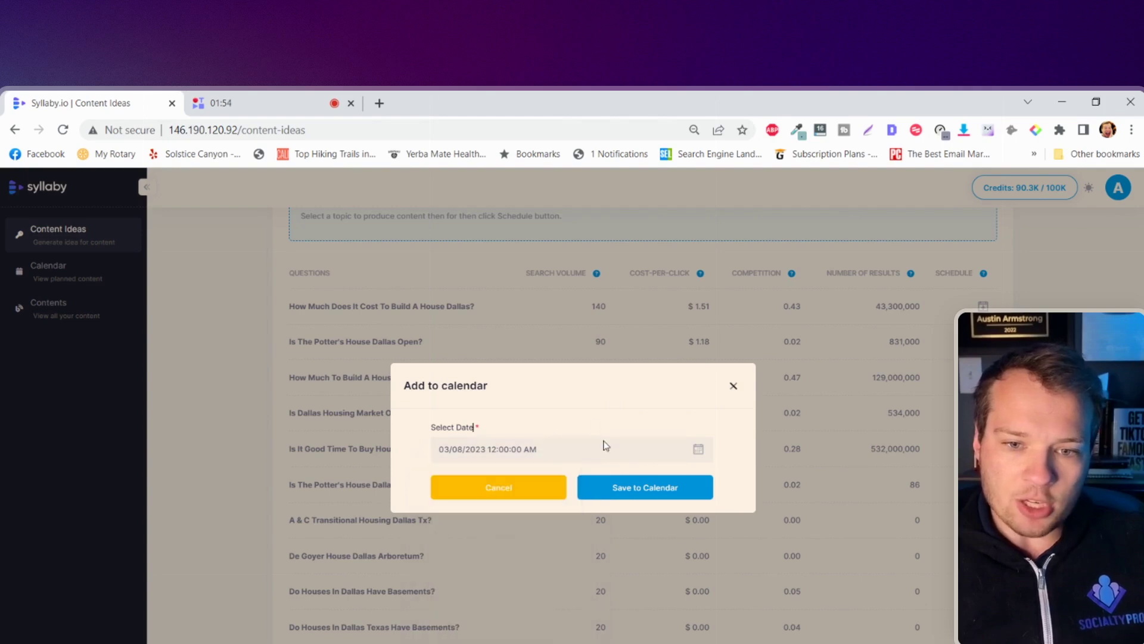
click(645, 491)
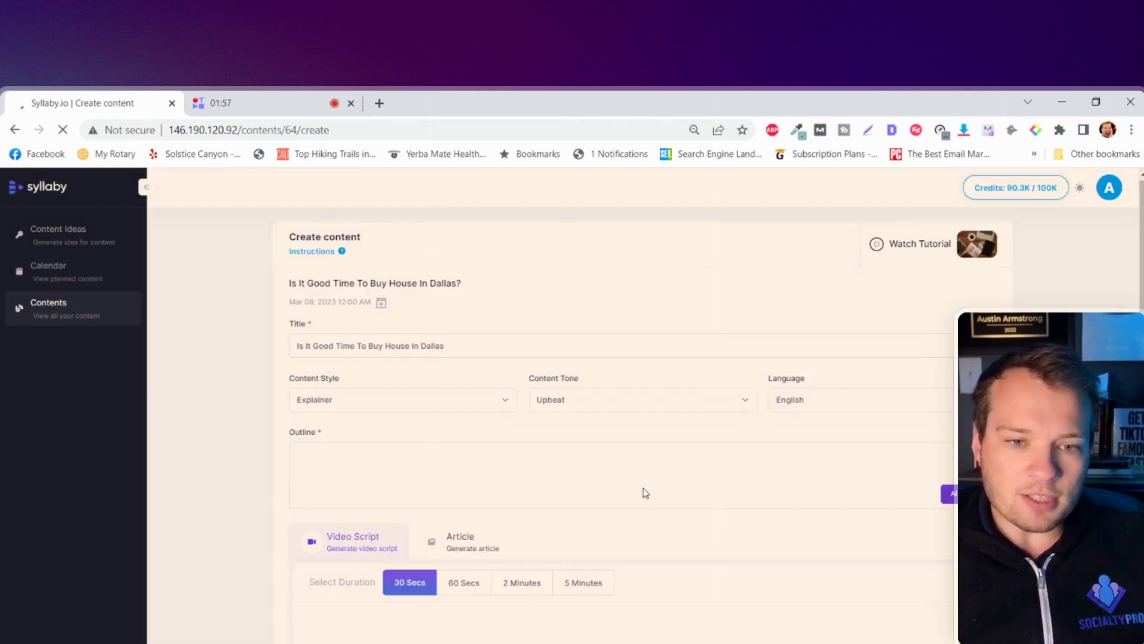
scroll(642, 487, down, 3)
scroll(642, 493, up, 3)
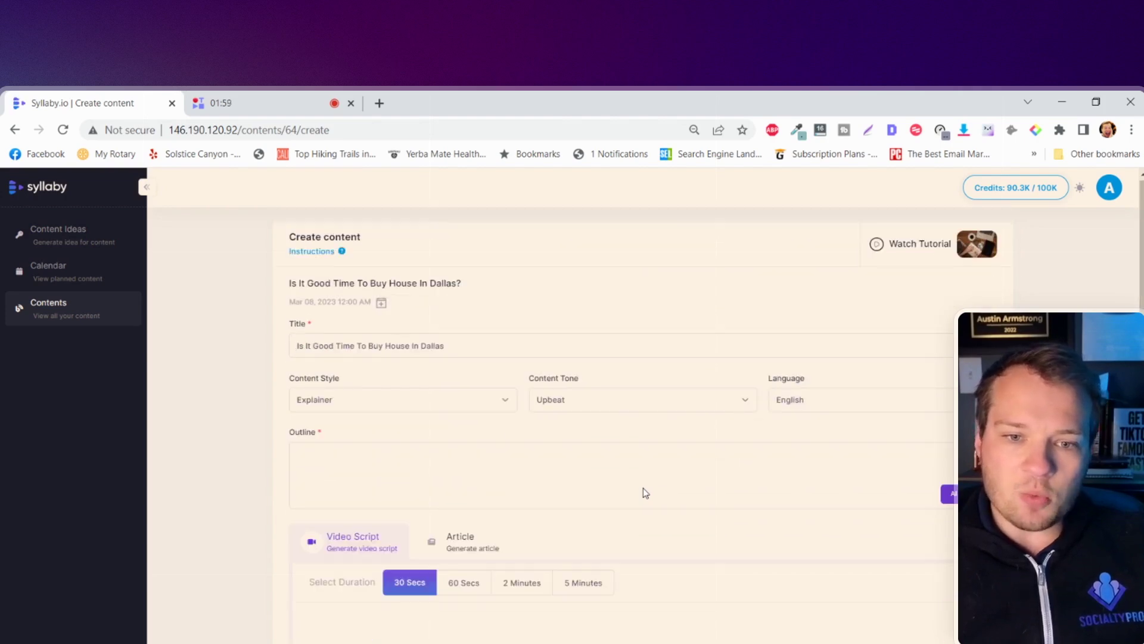
scroll(643, 493, down, 2)
scroll(643, 493, up, 2)
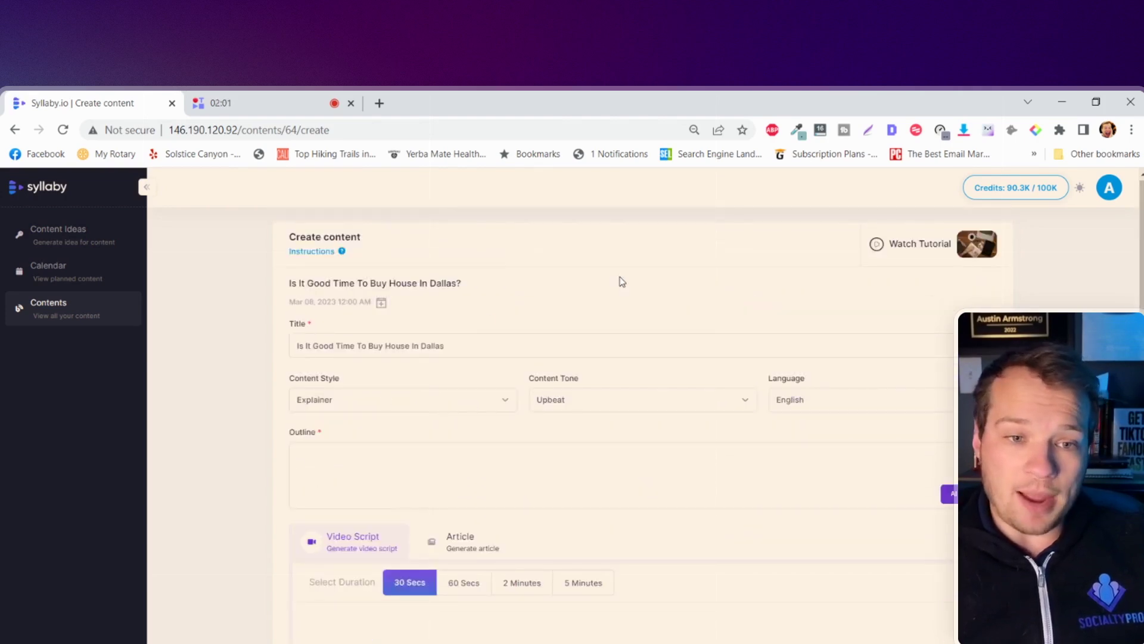
Keep Explainer style, Upbeat tone and English language for the Dallas home-buying piece.
click(391, 404)
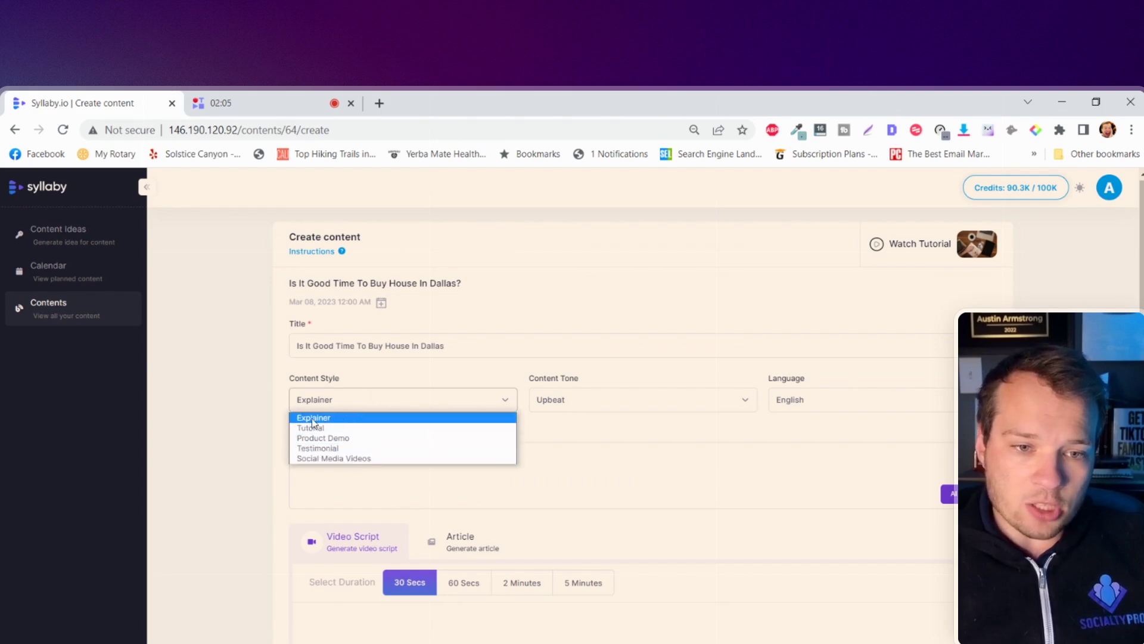
click(345, 418)
click(702, 409)
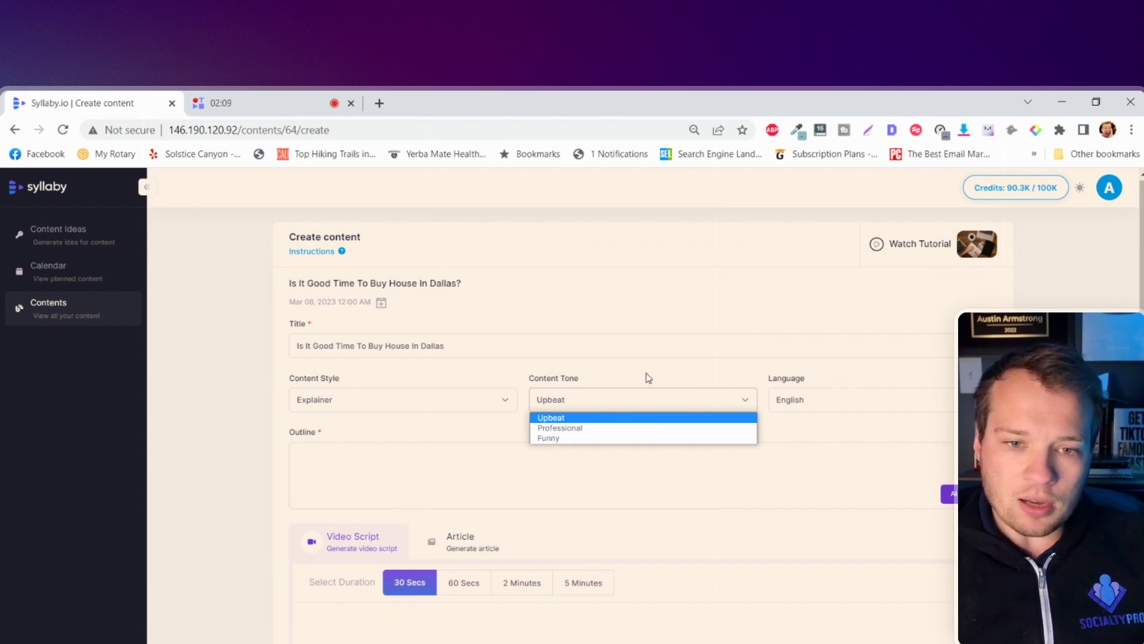
click(630, 378)
click(891, 398)
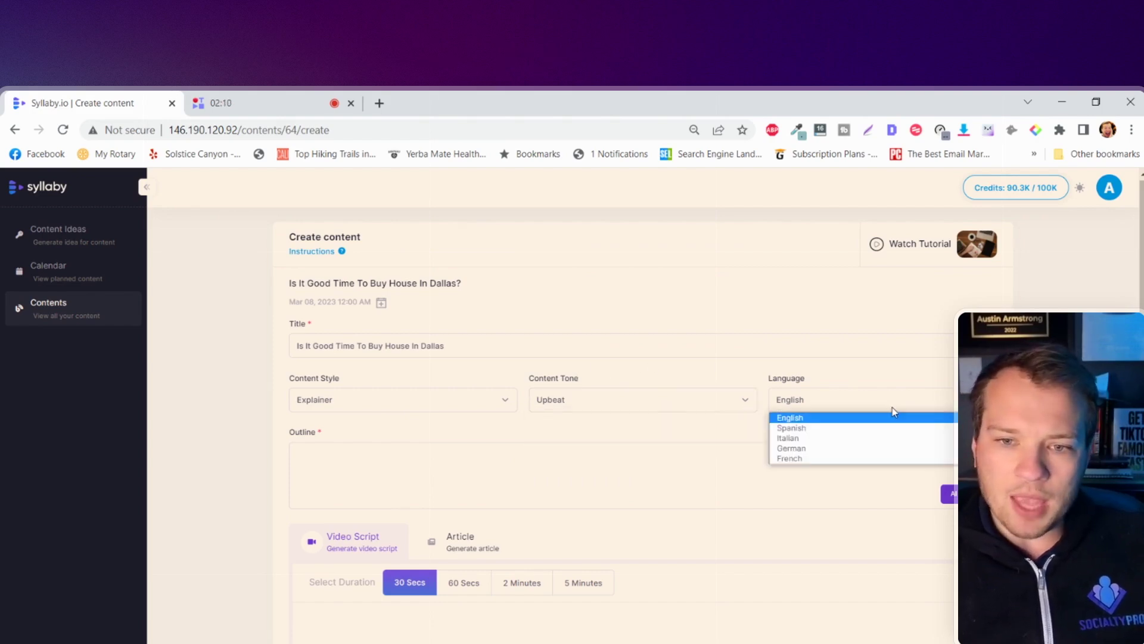
click(804, 417)
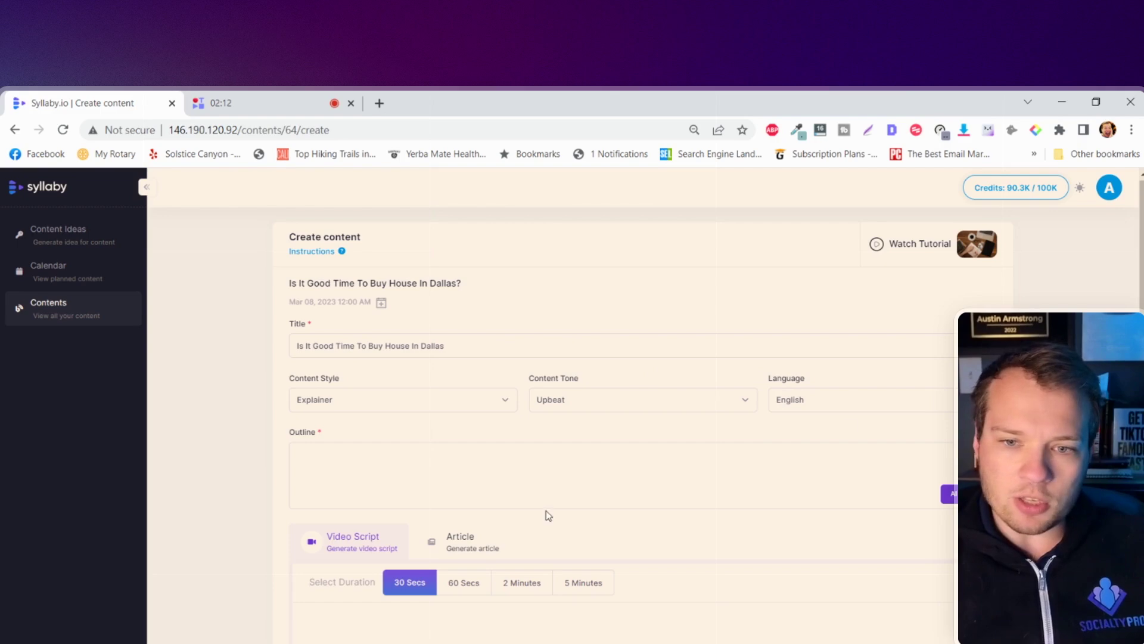
click(576, 463)
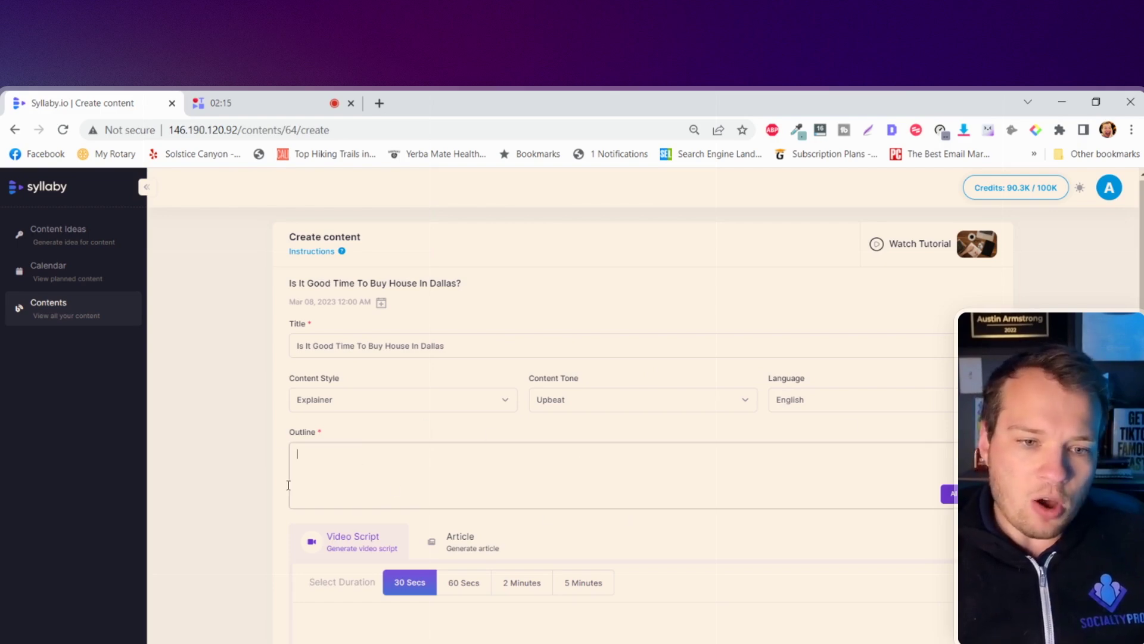
Generate the AI outline, then try the 60-second, 2-minute and 5-minute script durations.
click(949, 493)
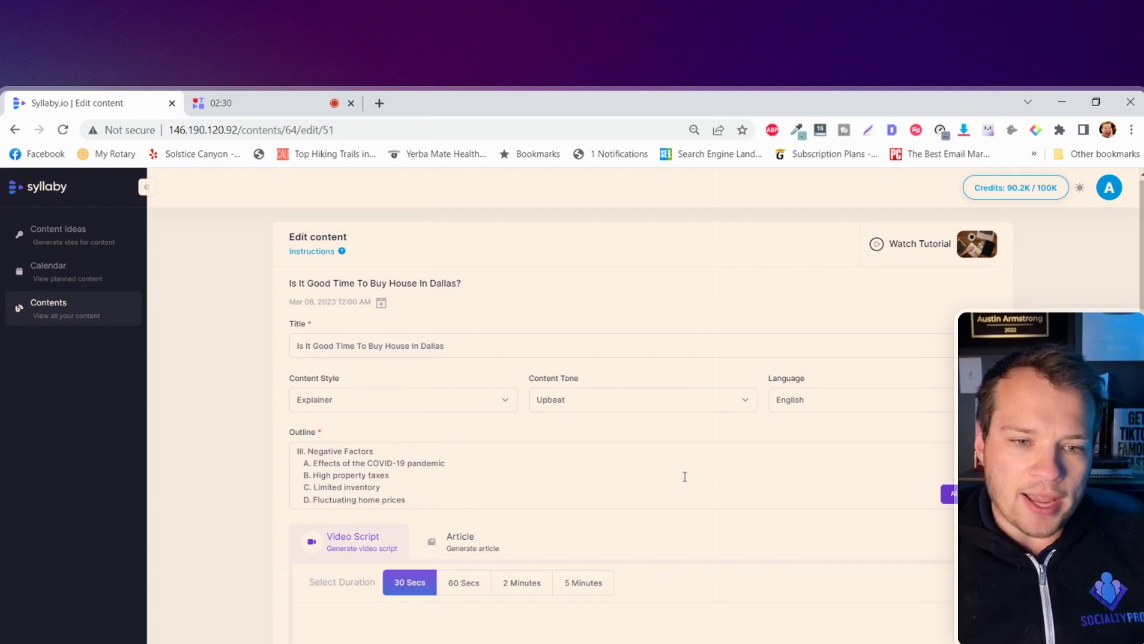
scroll(684, 477, down, 3)
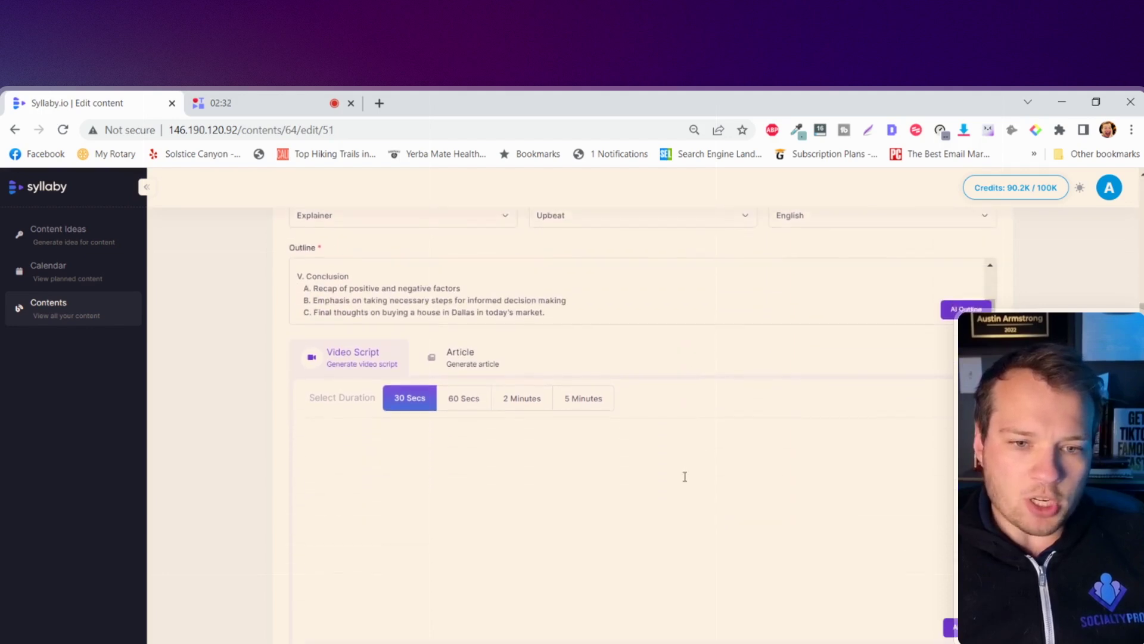
scroll(684, 476, down, 1)
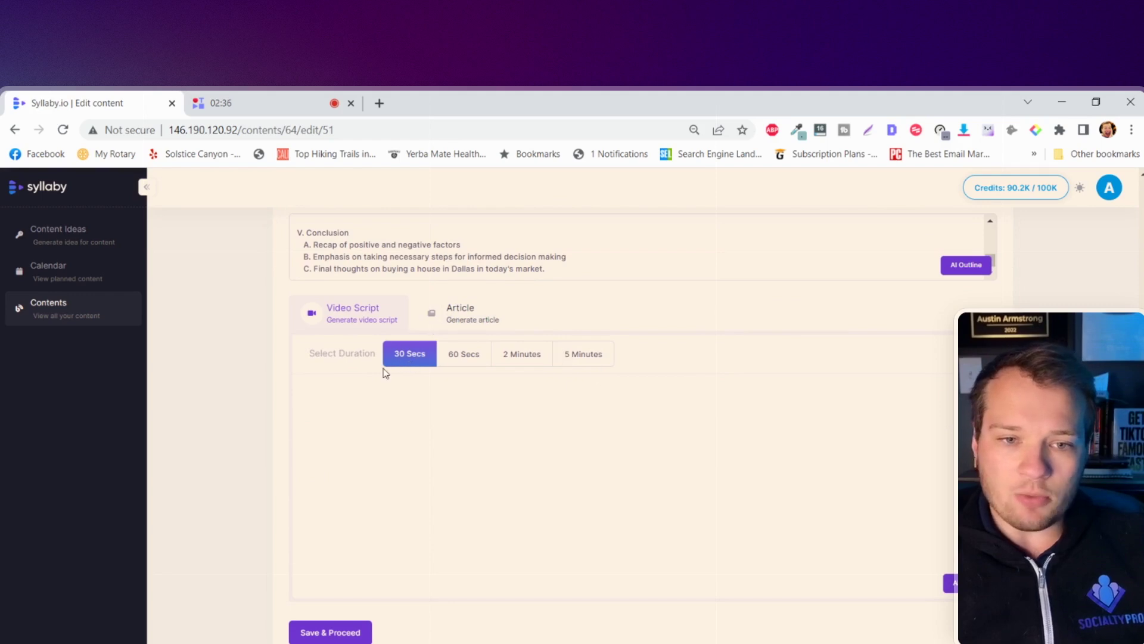
click(486, 363)
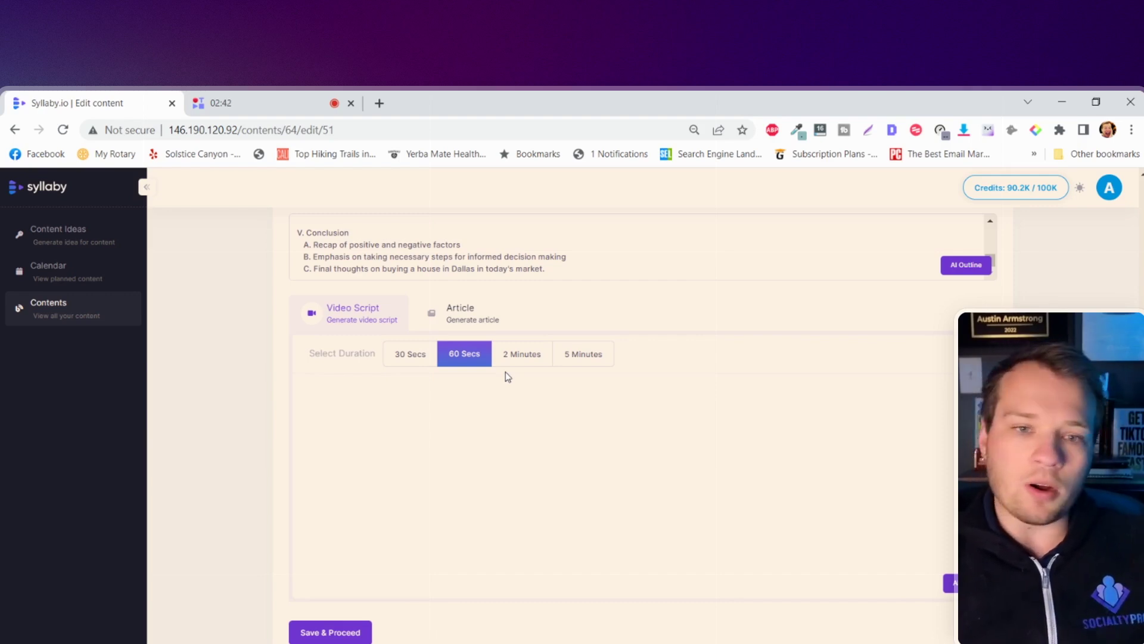
click(521, 355)
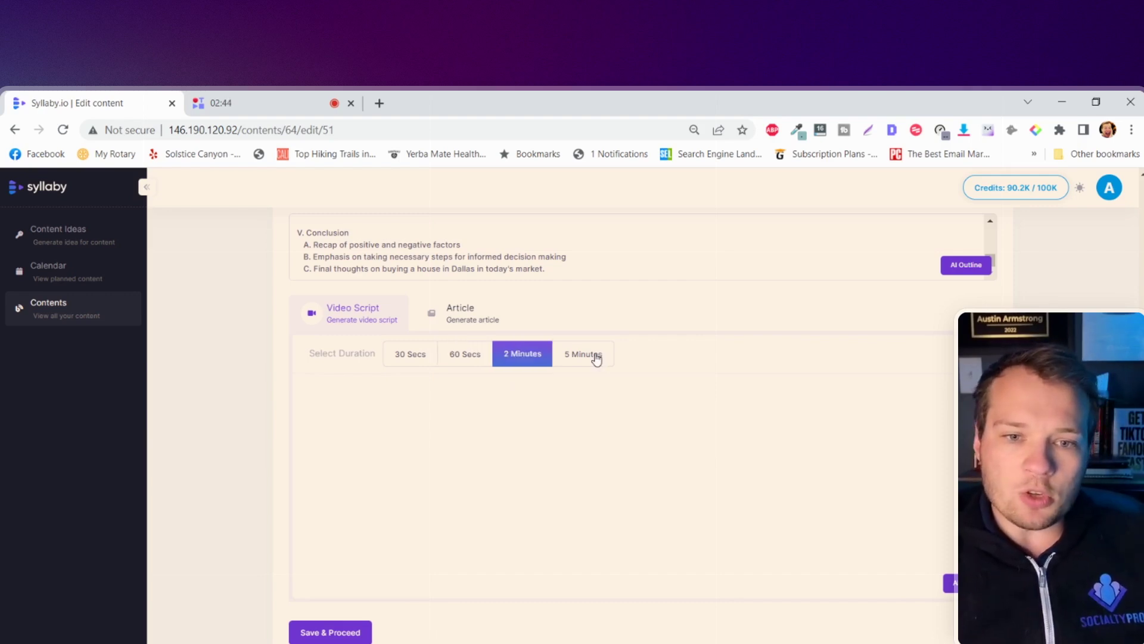
click(595, 357)
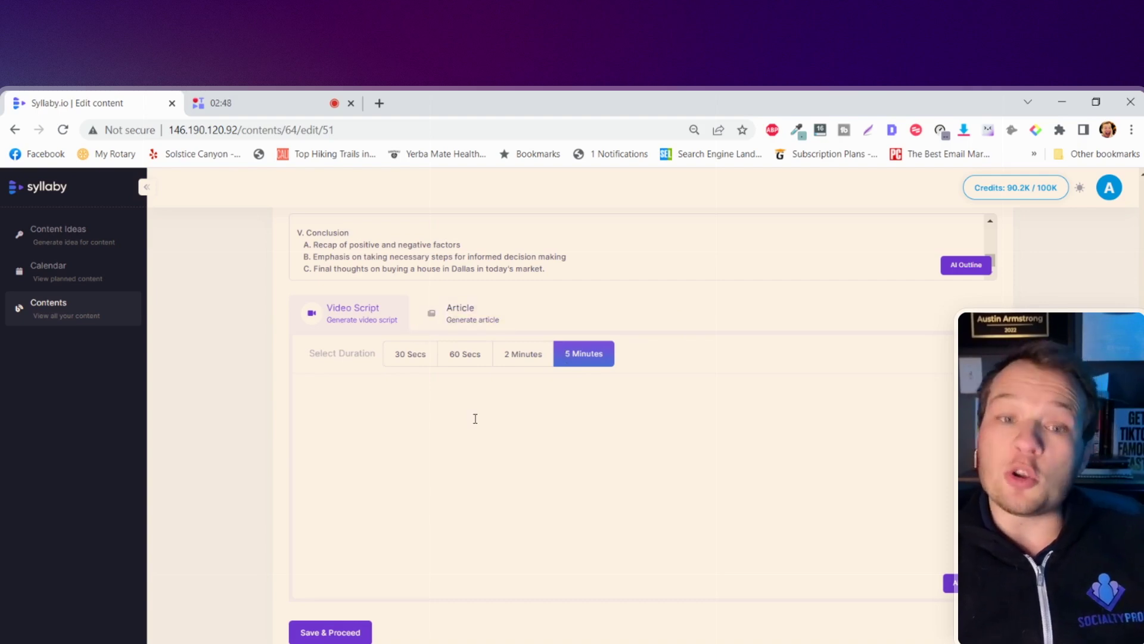
Switch the script duration back to 60 Secs.
click(465, 363)
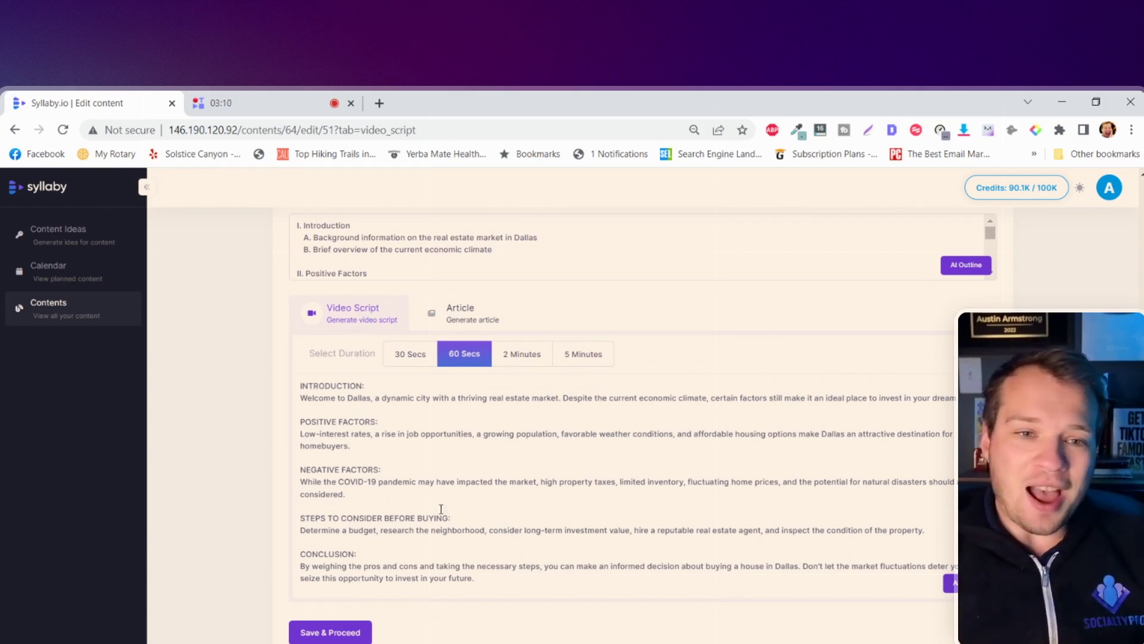
scroll(441, 508, up, 2)
scroll(441, 509, down, 1)
scroll(441, 509, down, 1)
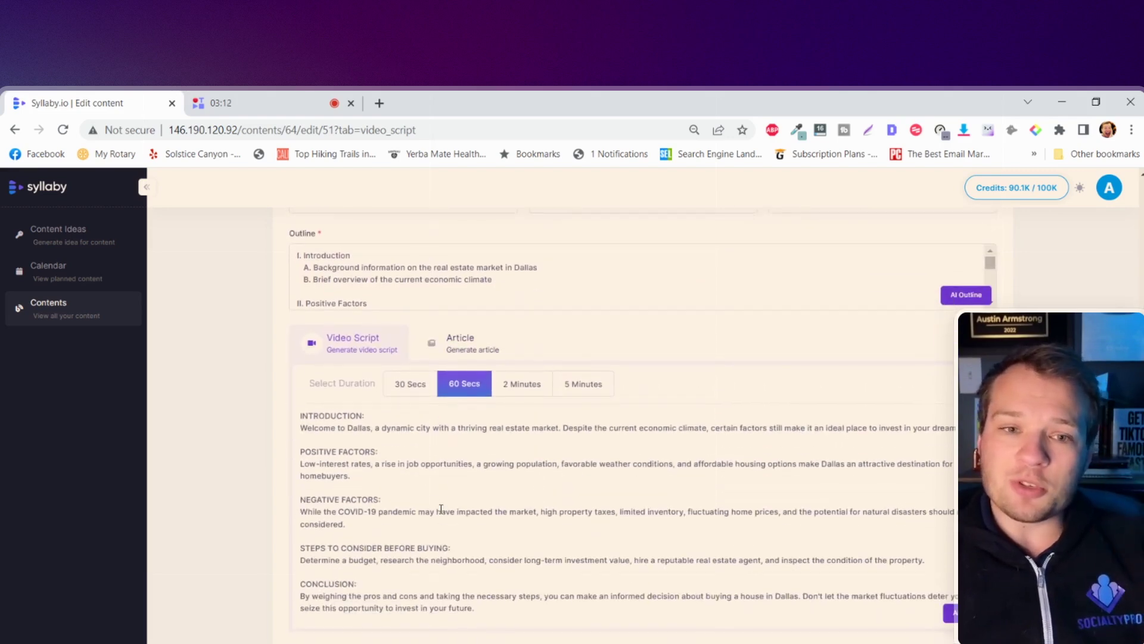
scroll(440, 509, down, 1)
scroll(441, 483, down, 1)
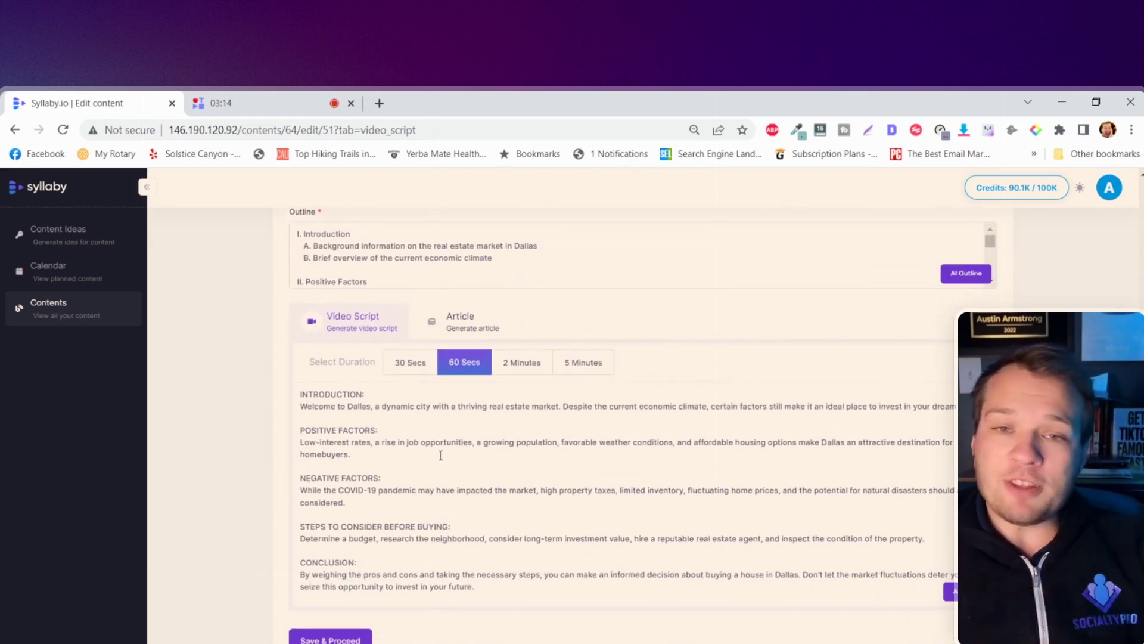
scroll(380, 448, down, 1)
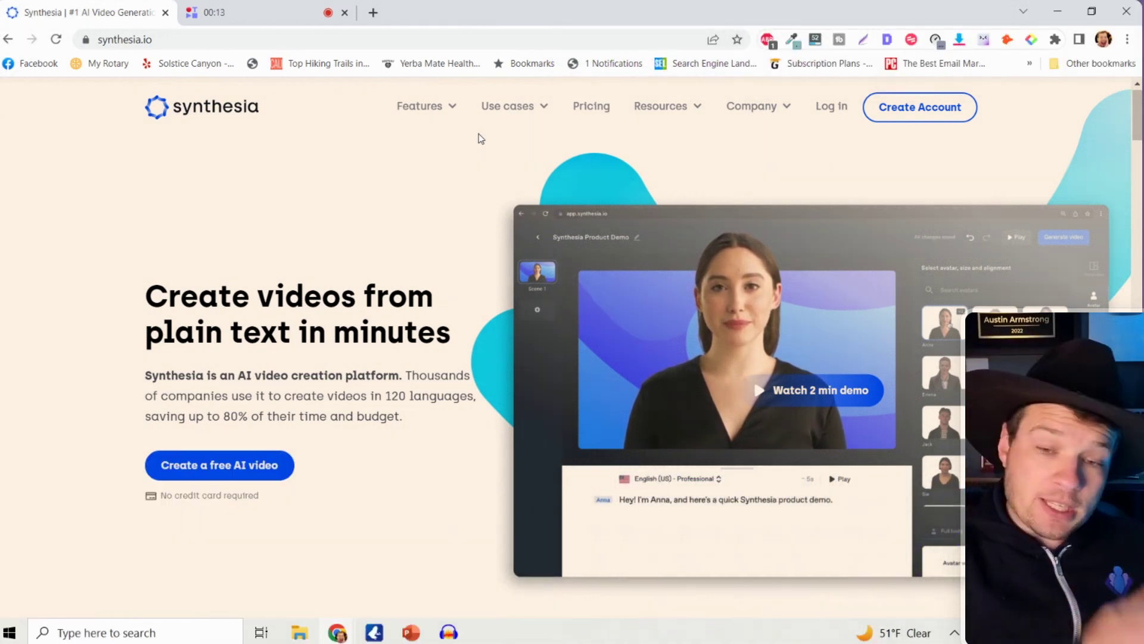
scroll(478, 134, down, 1)
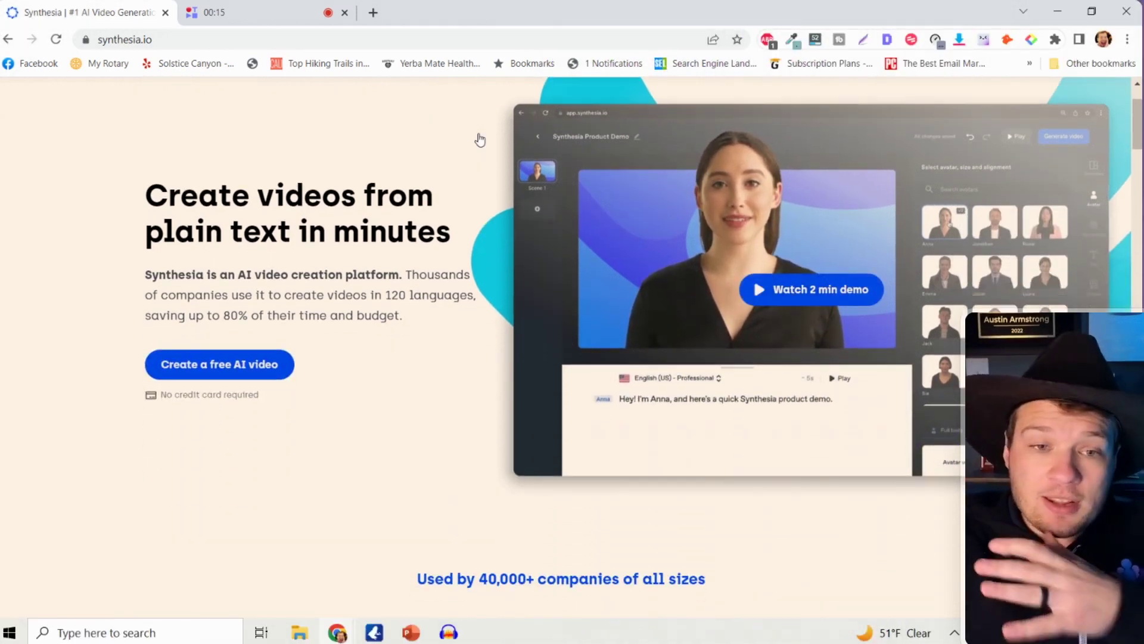
scroll(478, 132, down, 1)
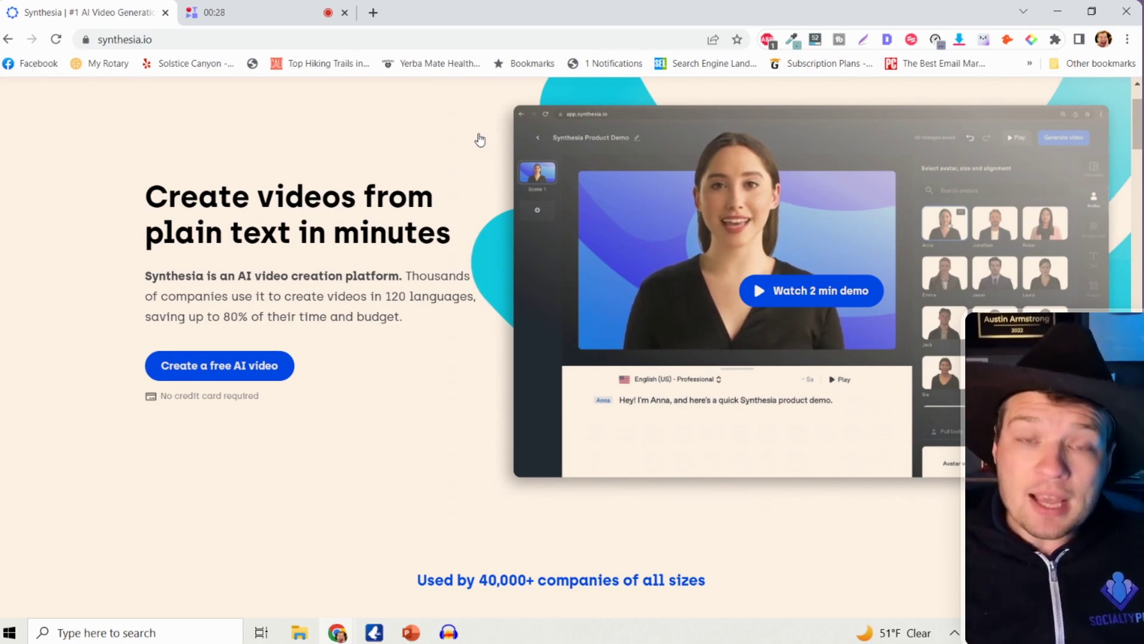
scroll(480, 140, down, 3)
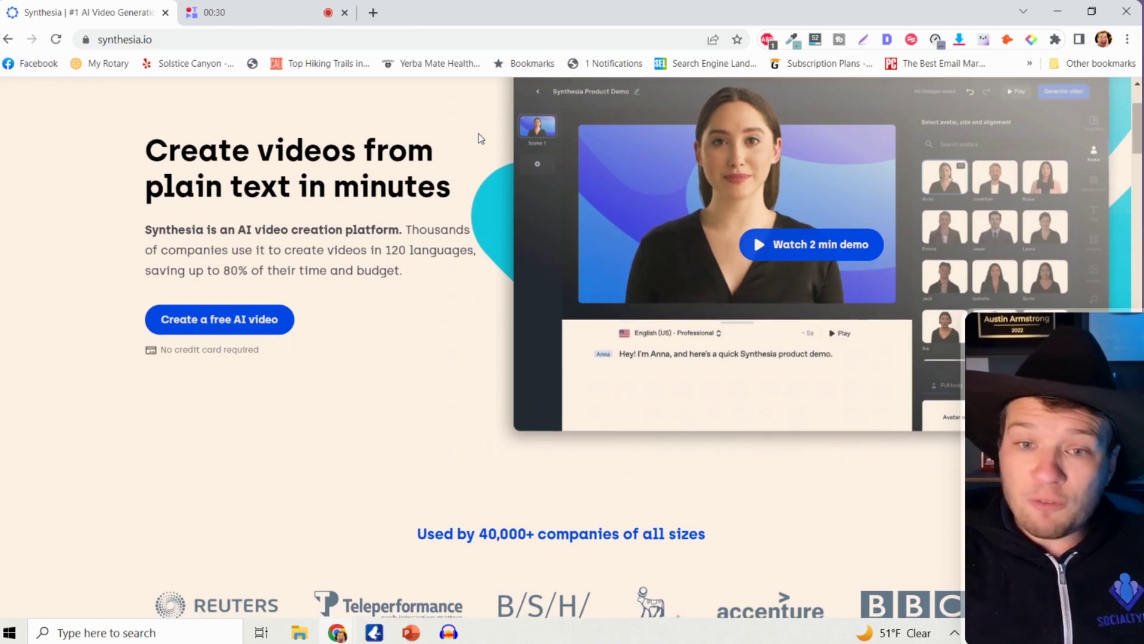
scroll(478, 135, down, 5)
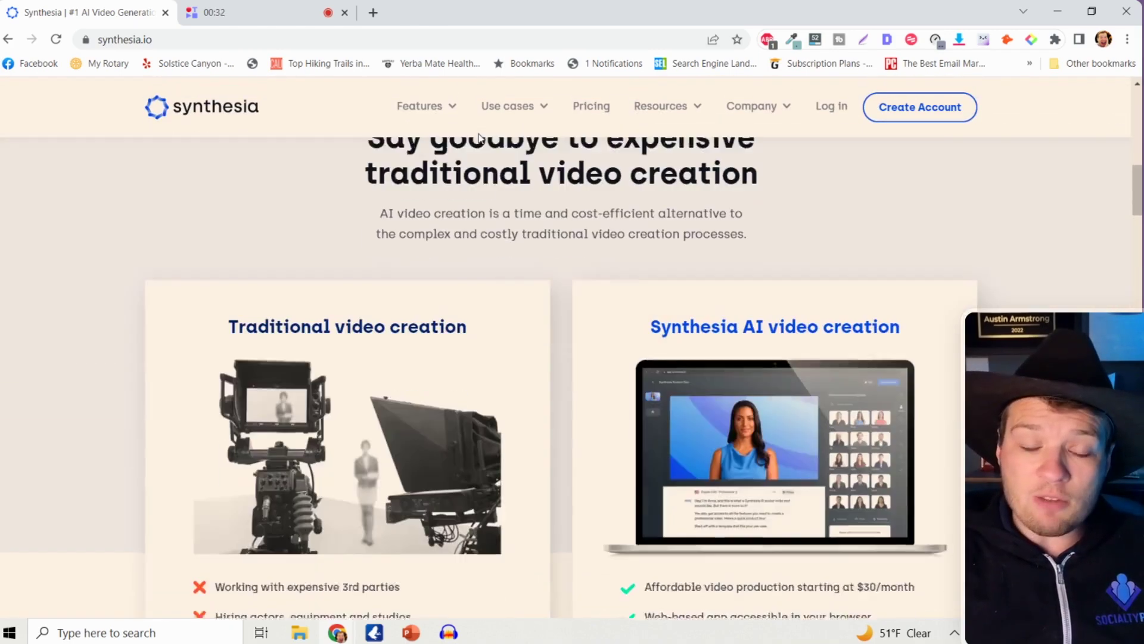
scroll(479, 137, down, 2)
scroll(478, 135, down, 4)
scroll(478, 136, down, 3)
scroll(479, 136, down, 1)
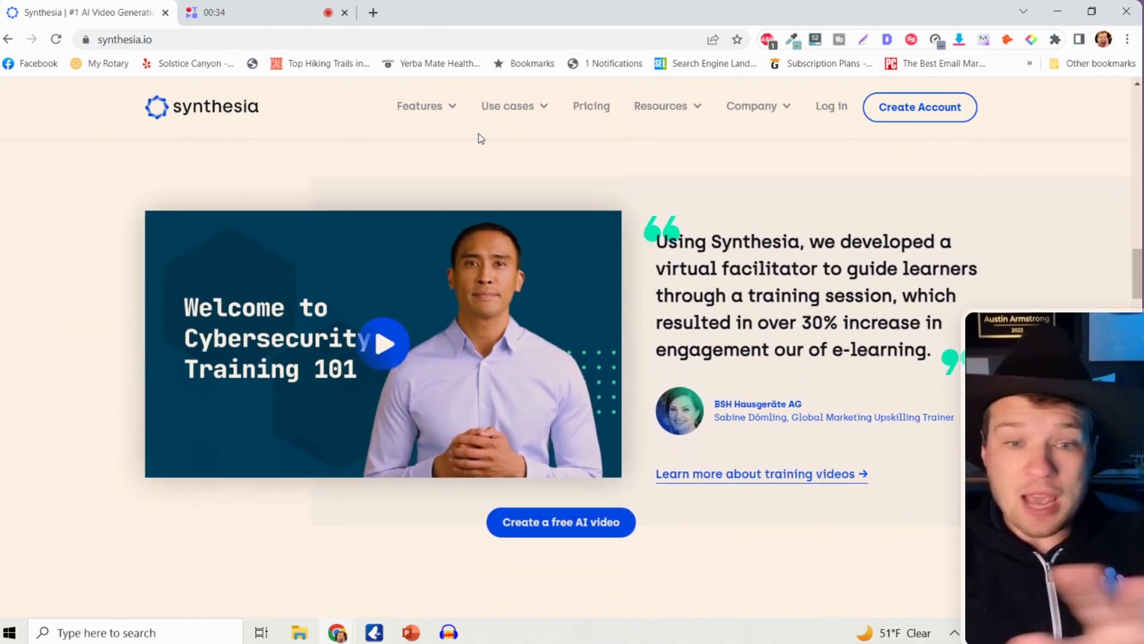
scroll(478, 136, down, 1)
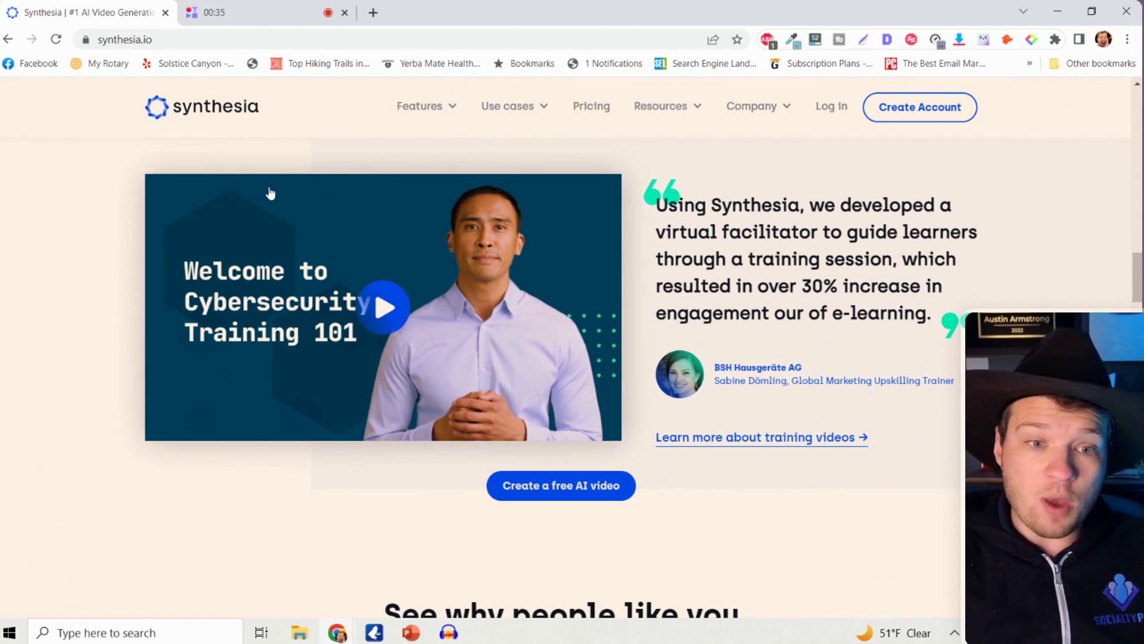
Play the Cybersecurity Training sample video on the Synthesia homepage.
click(380, 307)
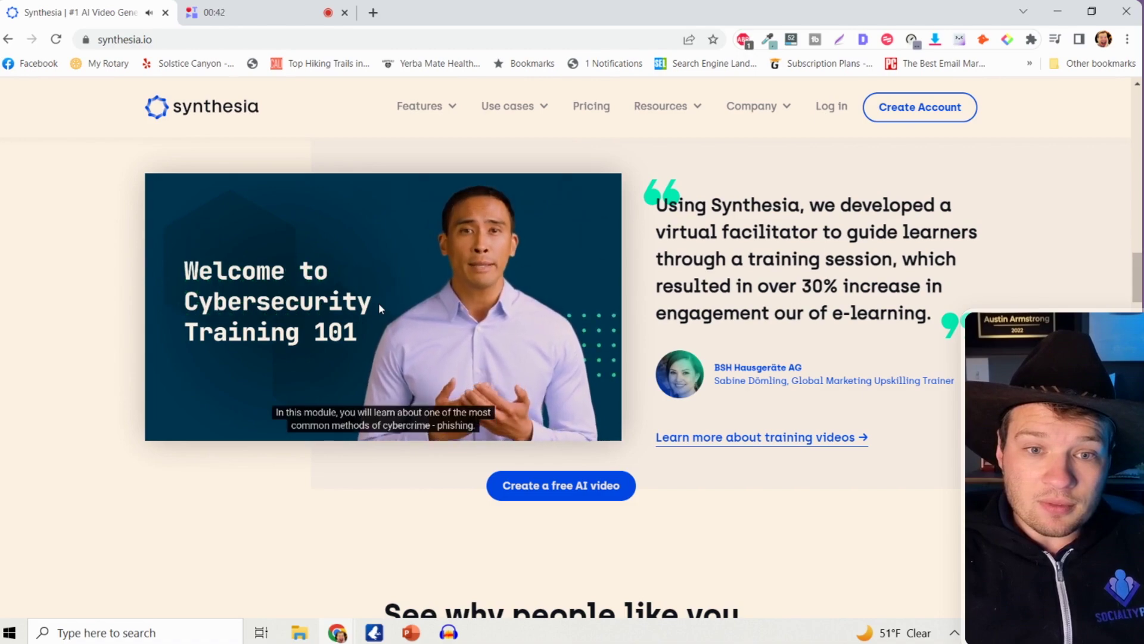
scroll(378, 302, down, 5)
scroll(378, 307, up, 1)
scroll(377, 307, up, 3)
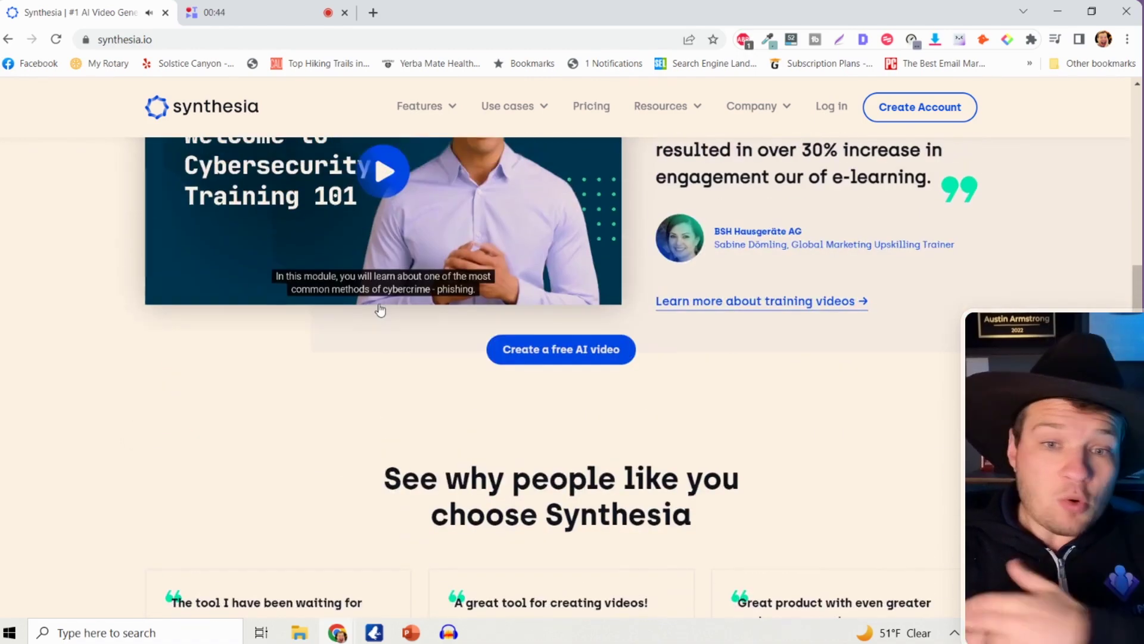
scroll(378, 309, up, 2)
scroll(378, 308, down, 1)
scroll(378, 309, up, 1)
scroll(378, 308, down, 1)
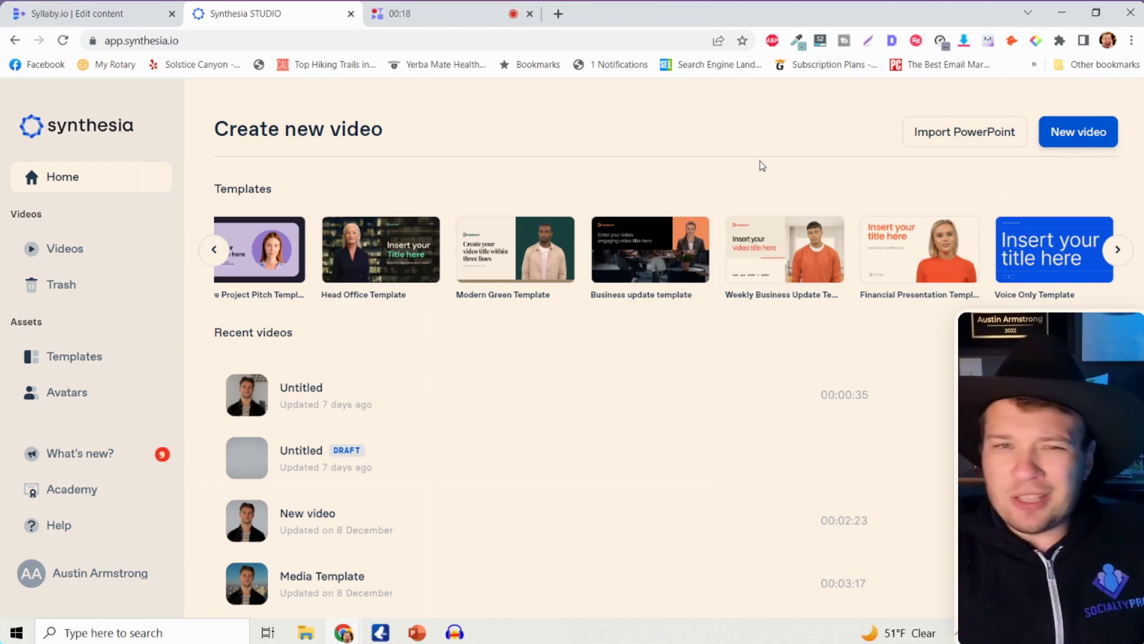
mouse_move(919, 249)
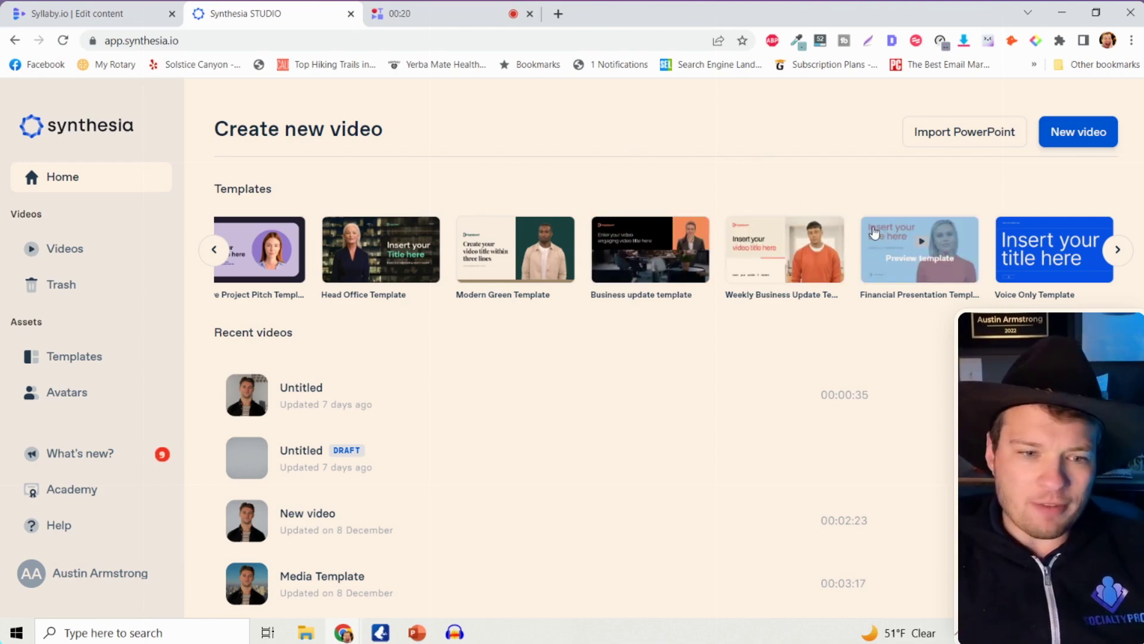
scroll(873, 231, right, 5)
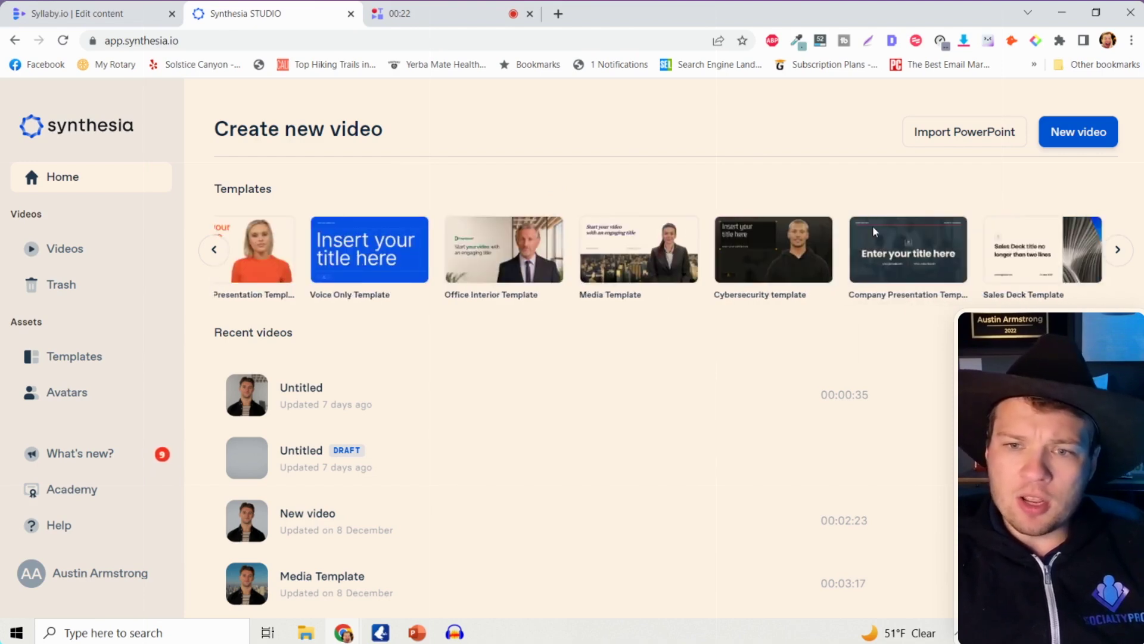
scroll(873, 232, left, 10)
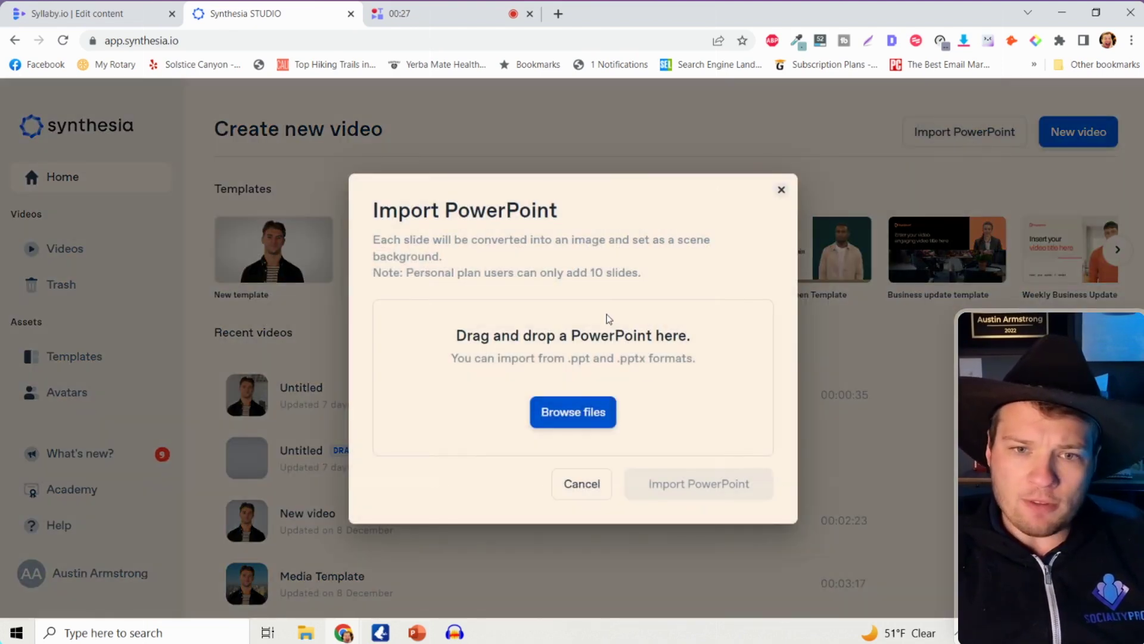
mouse_move(692, 236)
mouse_down()
mouse_move(716, 264)
mouse_move(687, 291)
mouse_up()
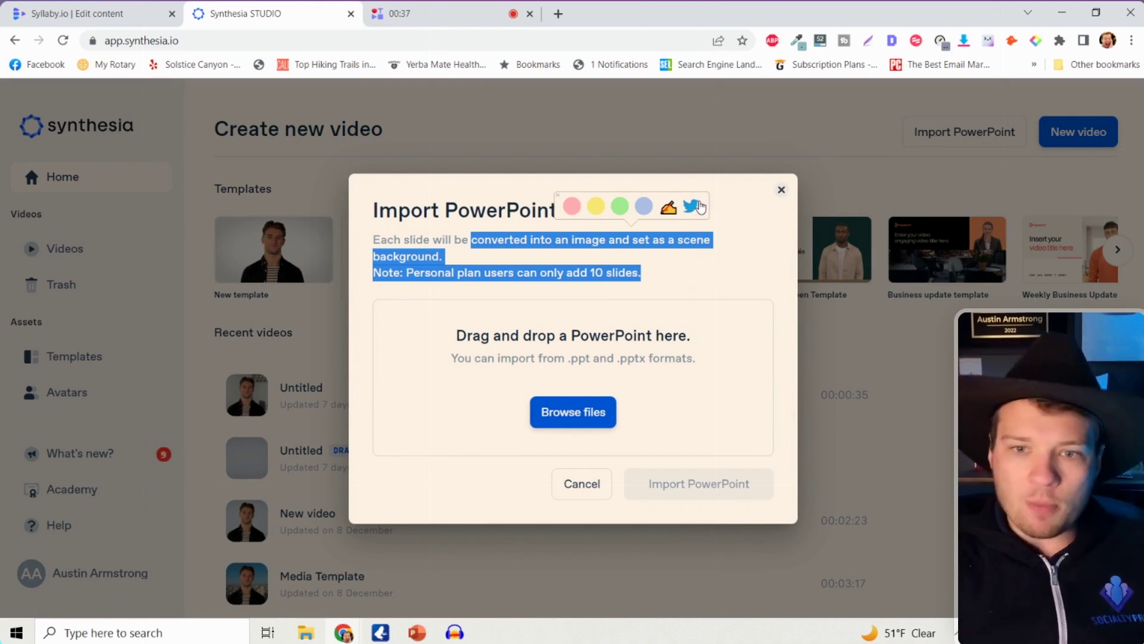
Dismiss the PowerPoint import window and start a video from the Content Marketing Video template.
click(781, 192)
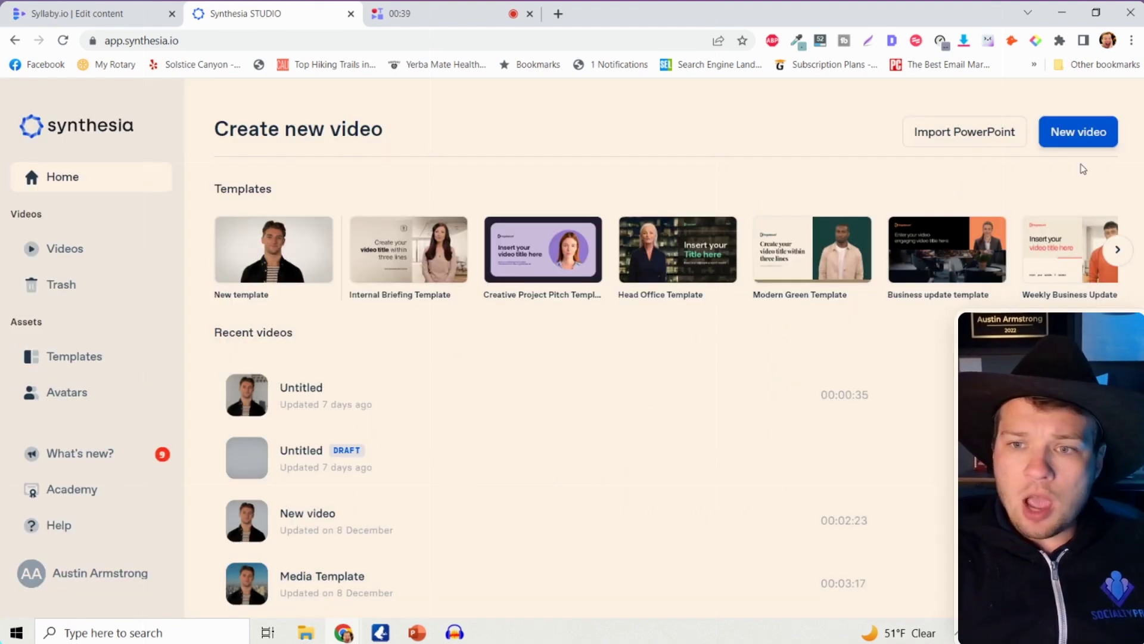
click(1079, 147)
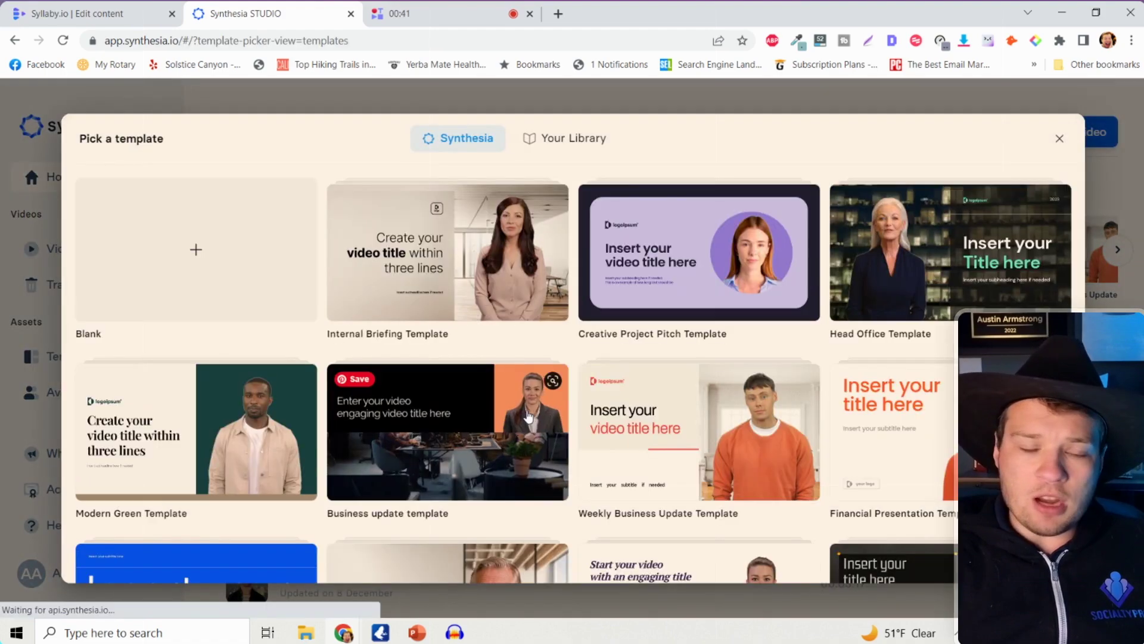
scroll(528, 415, down, 2)
scroll(528, 415, down, 2)
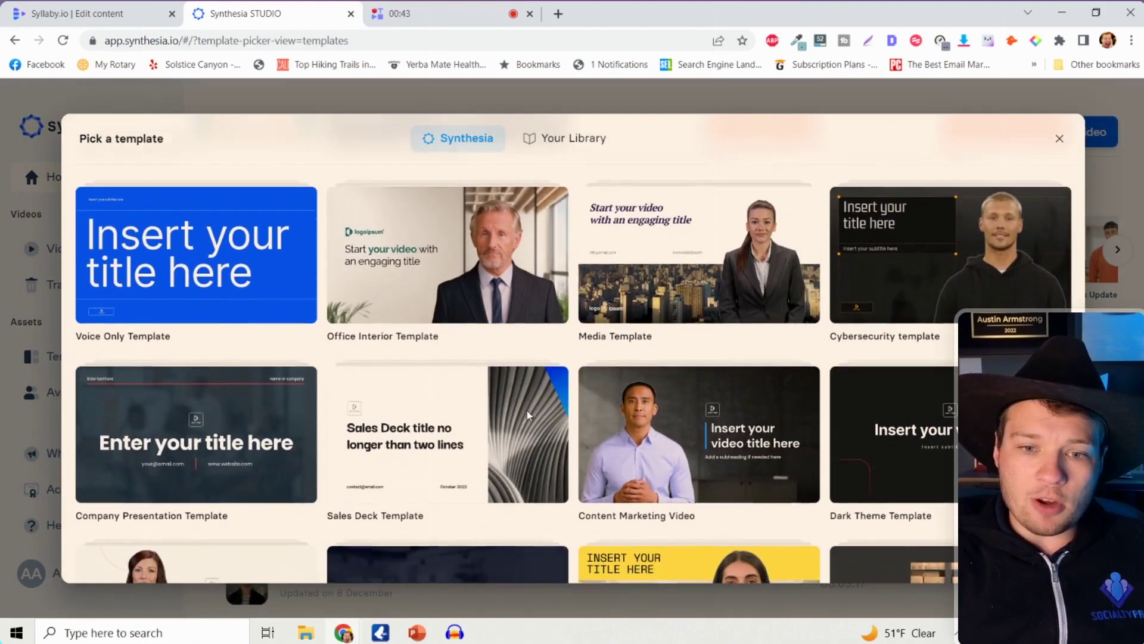
scroll(528, 415, down, 1)
scroll(760, 317, down, 2)
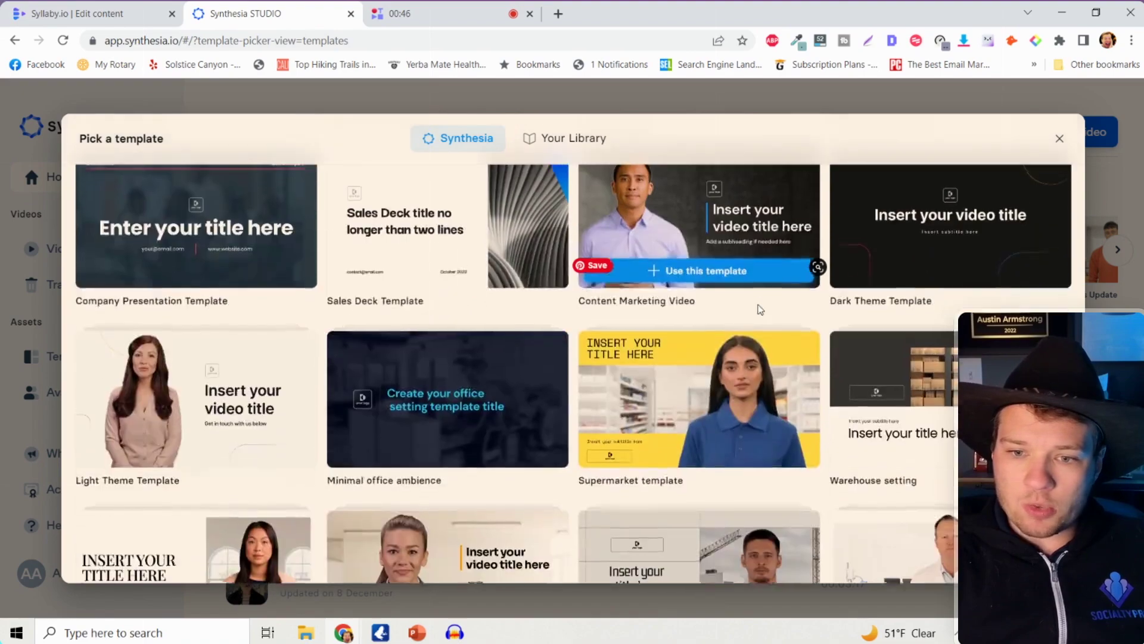
scroll(756, 303, down, 2)
scroll(757, 303, down, 4)
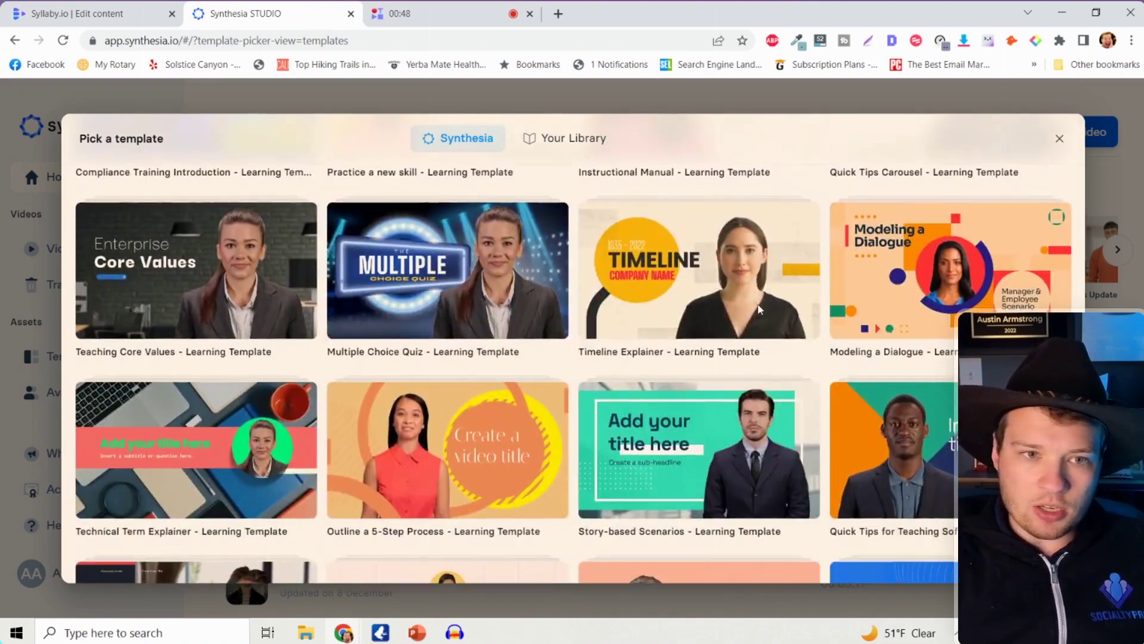
scroll(758, 303, down, 1)
scroll(758, 303, down, 3)
scroll(757, 303, up, 1)
scroll(757, 304, up, 1)
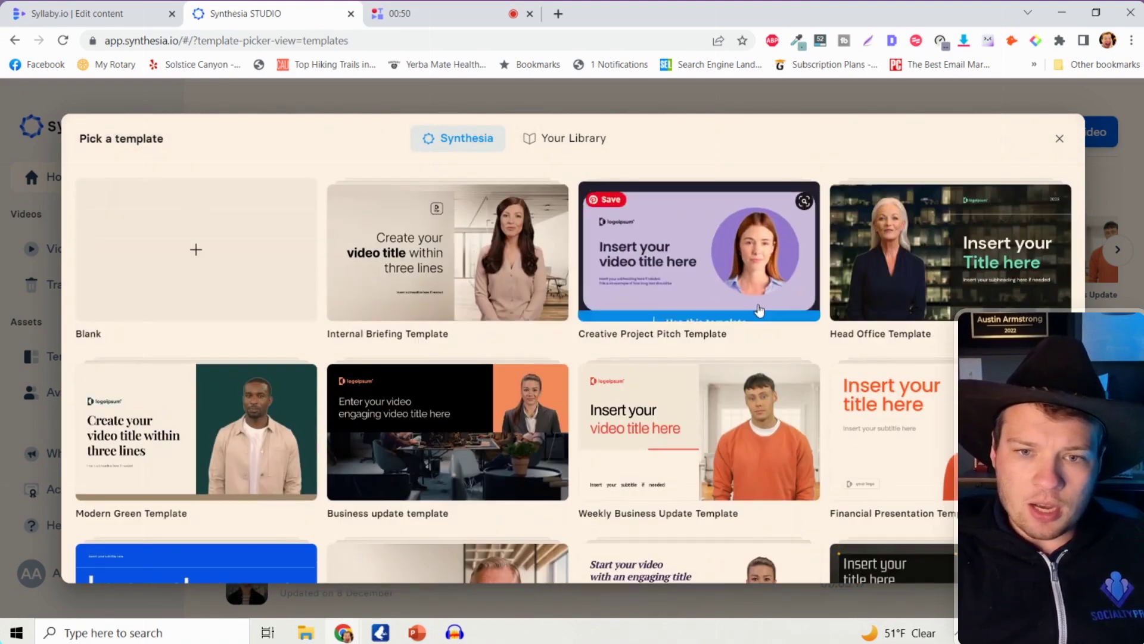
scroll(757, 303, down, 4)
scroll(758, 303, down, 1)
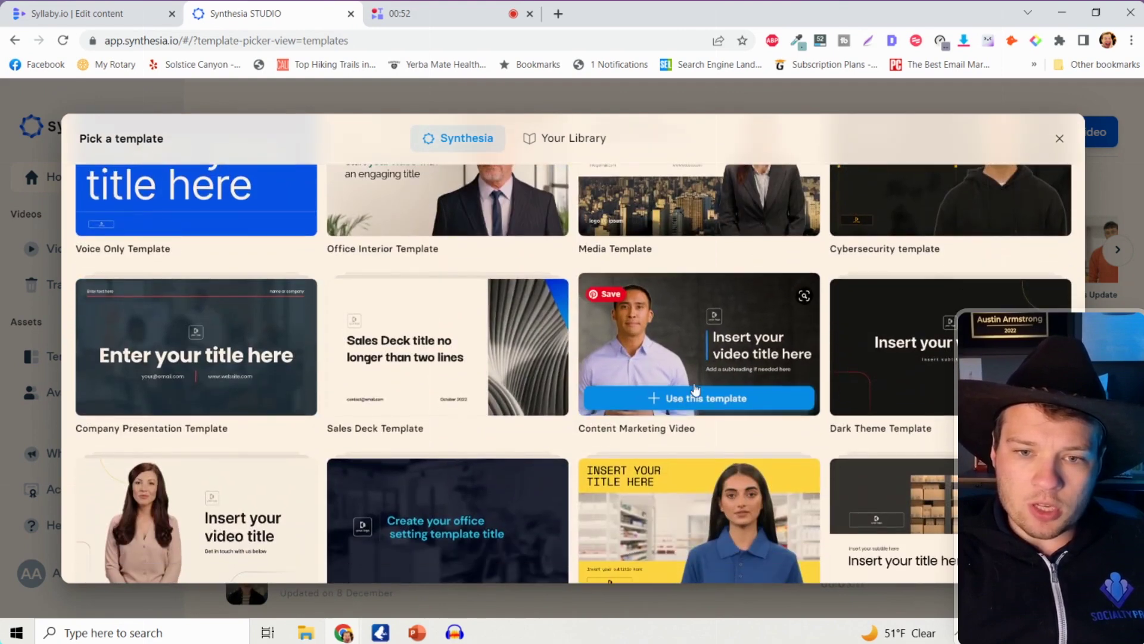
mouse_move(697, 349)
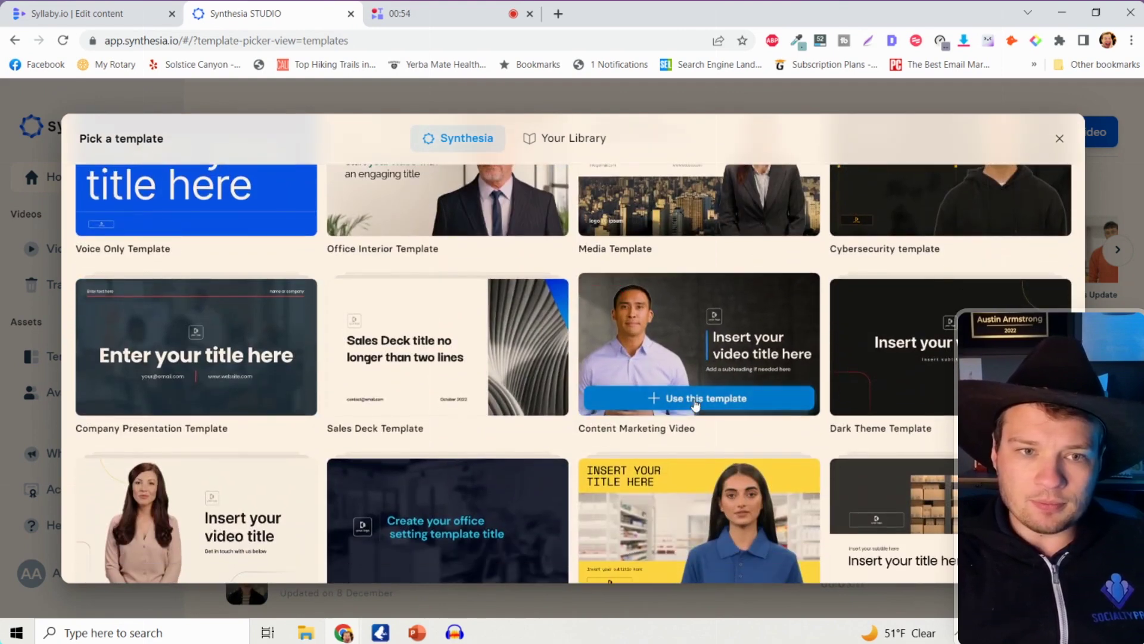
click(696, 400)
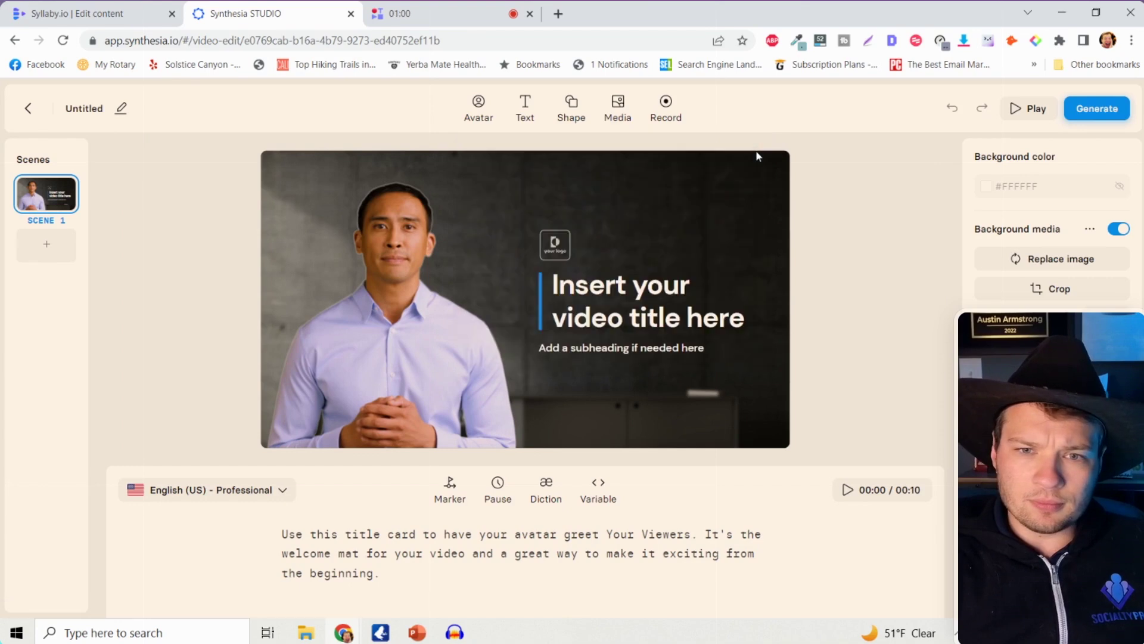
Browse the Add avatar panel and close it, keeping the original presenter.
click(480, 118)
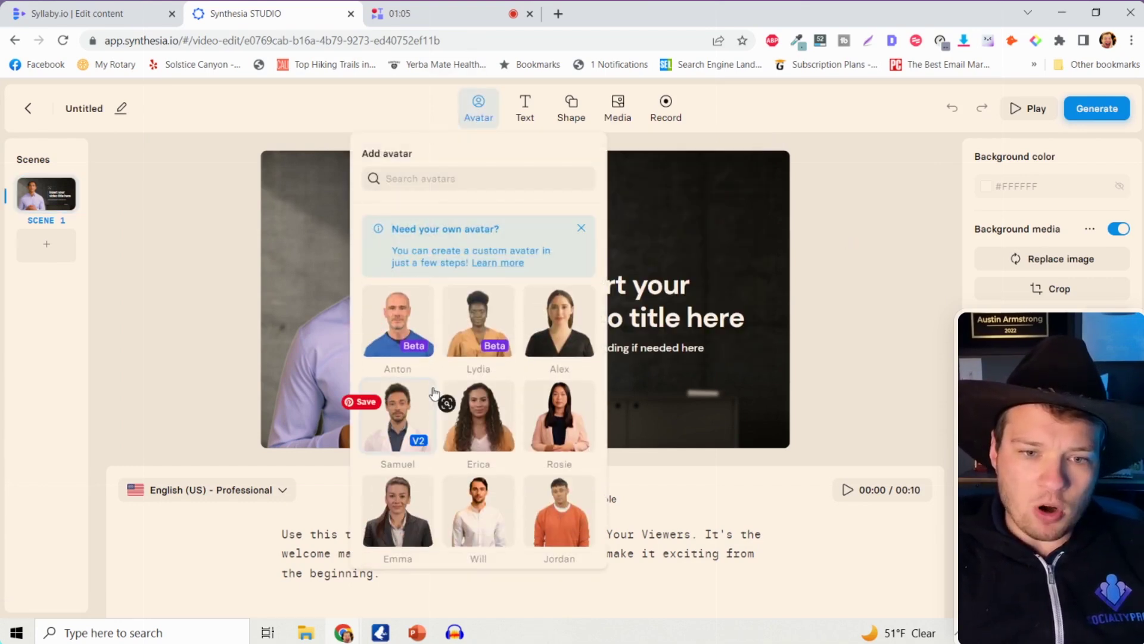
scroll(433, 392, down, 2)
scroll(499, 481, down, 3)
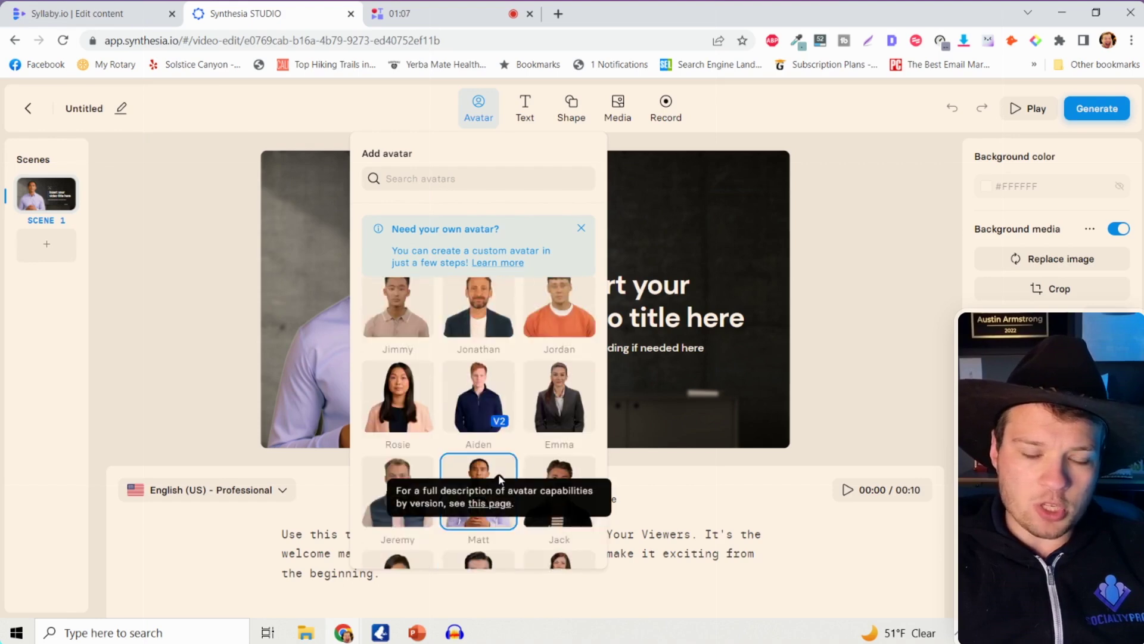
scroll(499, 481, down, 3)
scroll(498, 481, down, 3)
scroll(498, 482, down, 3)
scroll(499, 479, down, 3)
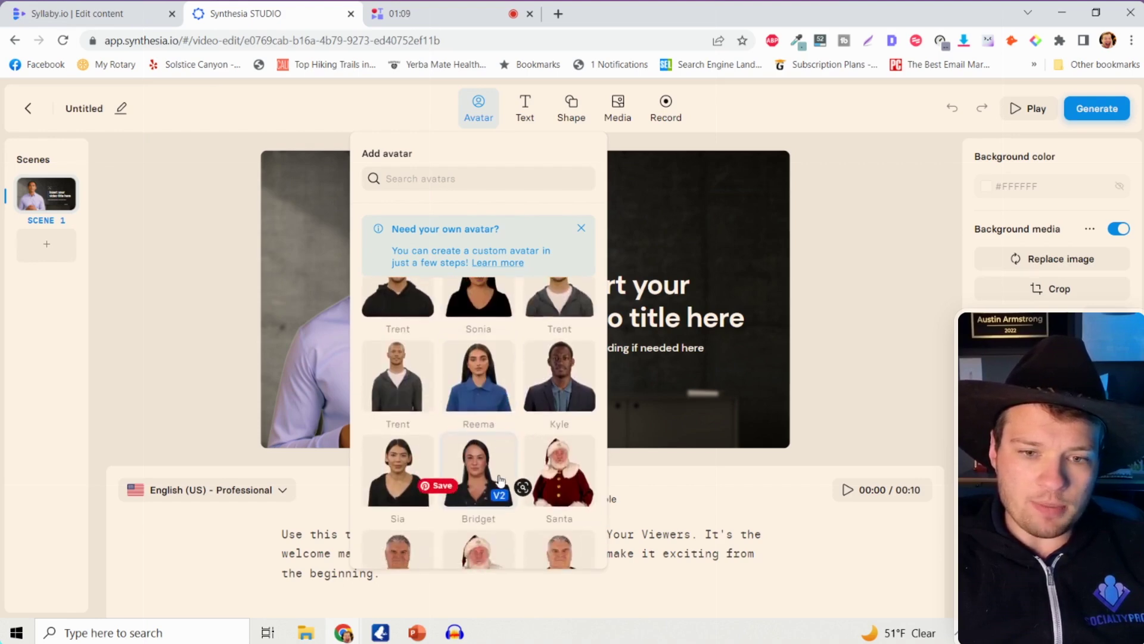
scroll(499, 475, down, 3)
scroll(533, 494, down, 3)
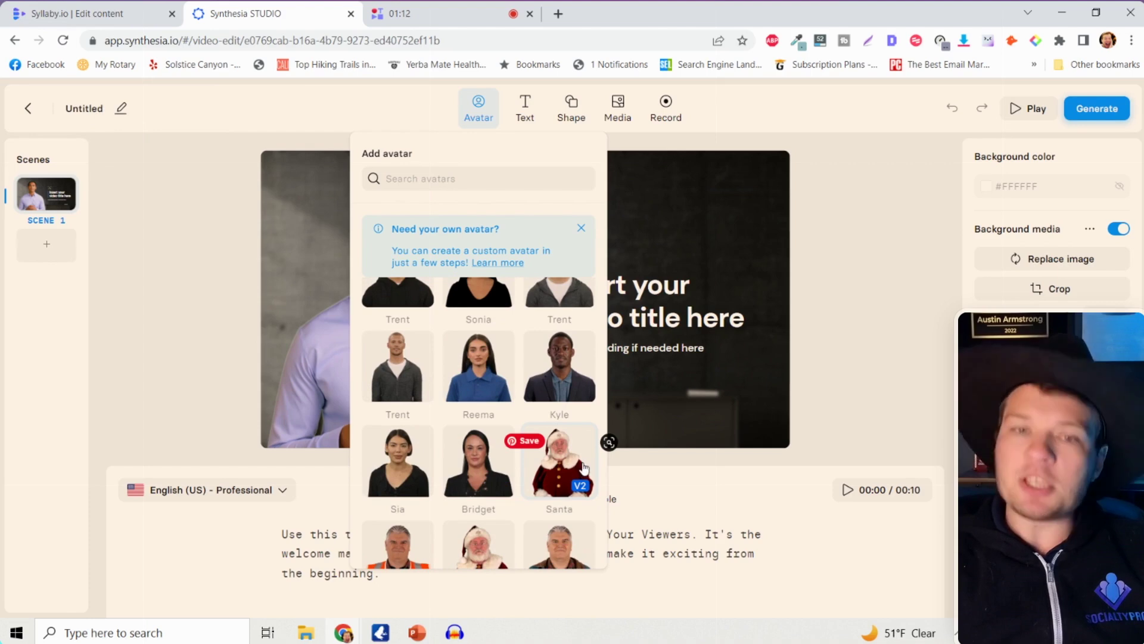
scroll(550, 459, down, 3)
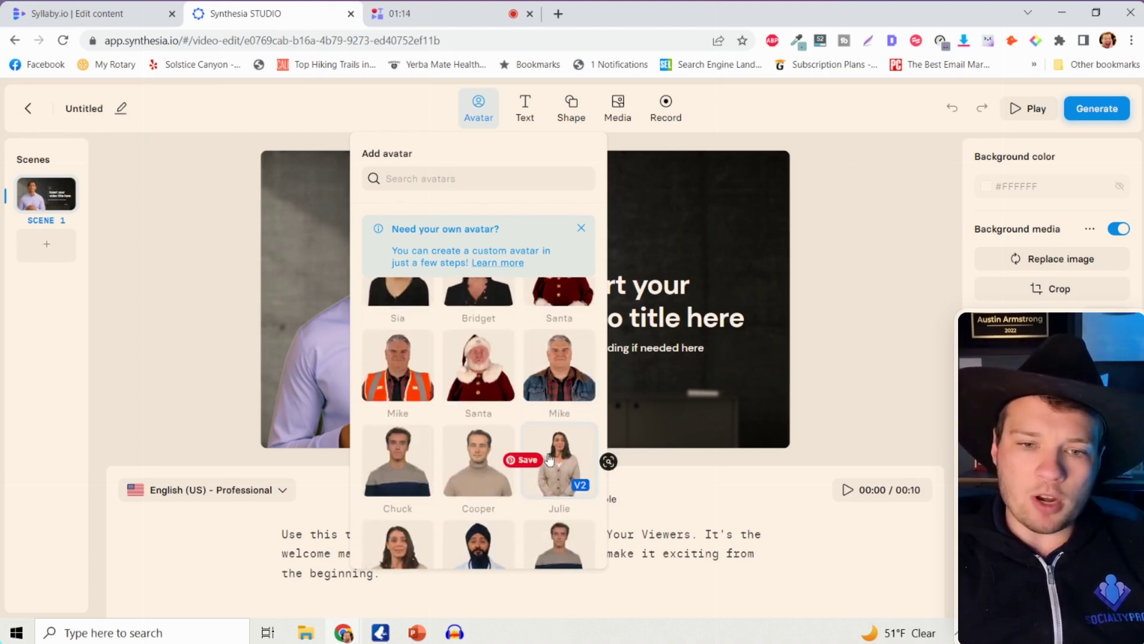
scroll(549, 458, down, 3)
scroll(548, 458, down, 3)
scroll(549, 458, down, 3)
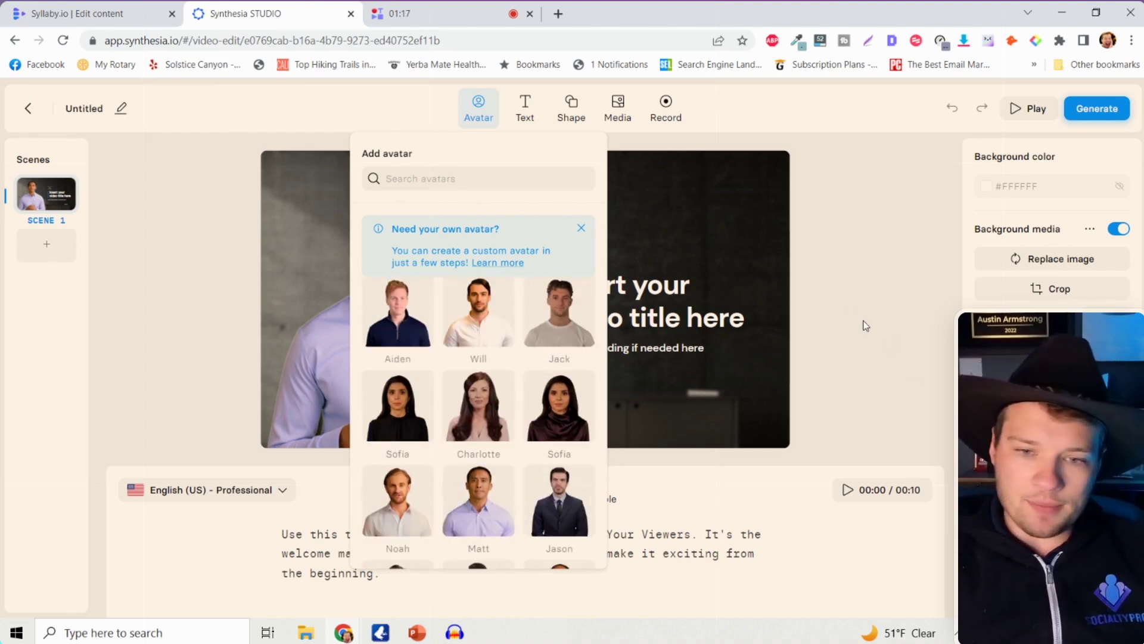
click(850, 296)
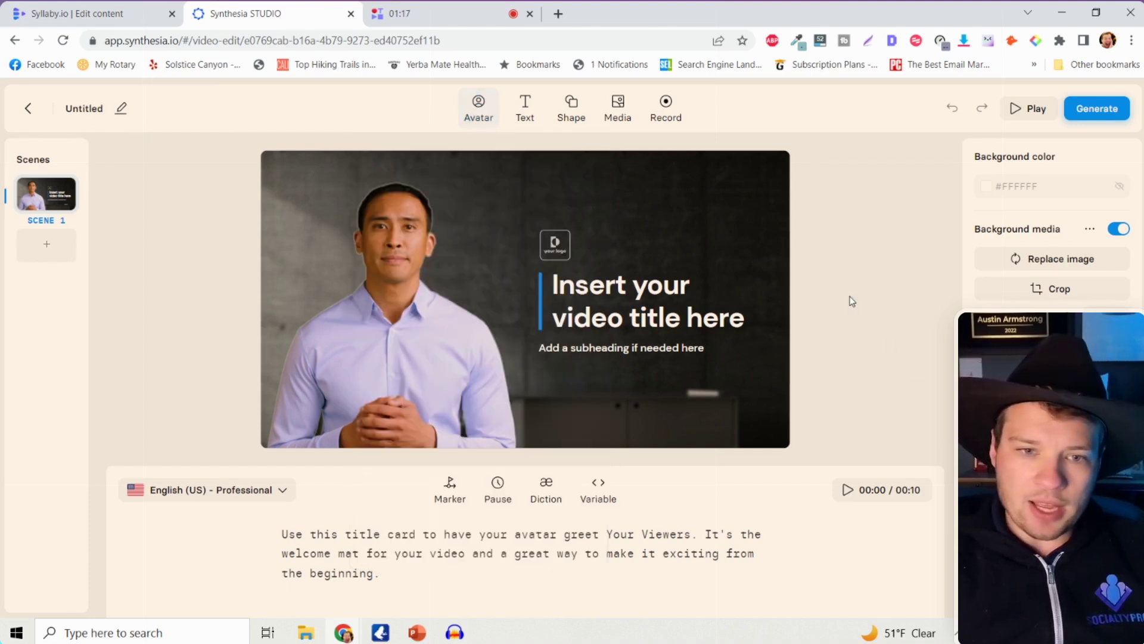
Select the whole Syllaby Dallas script with Ctrl+A and return to the Synthesia editor.
click(104, 10)
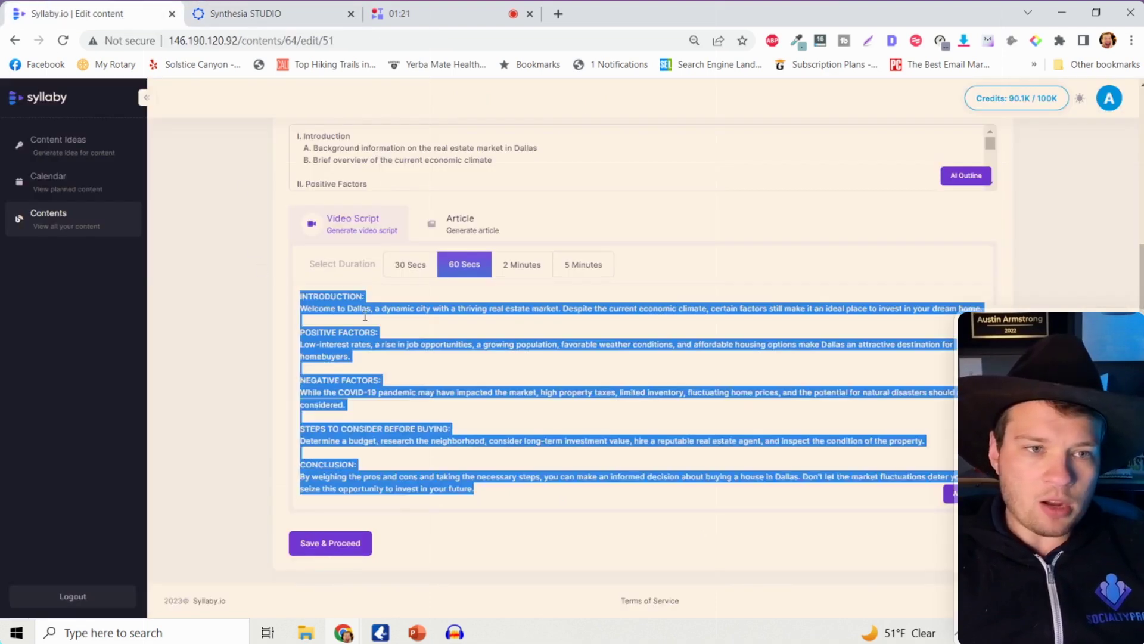
click(347, 342)
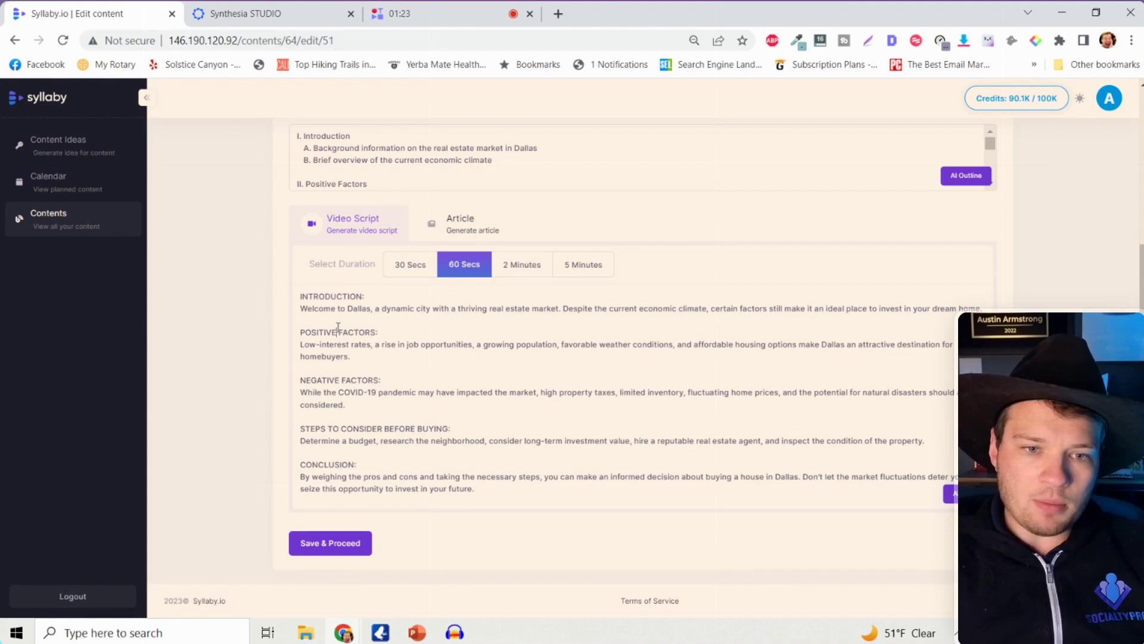
key(ctrl+a)
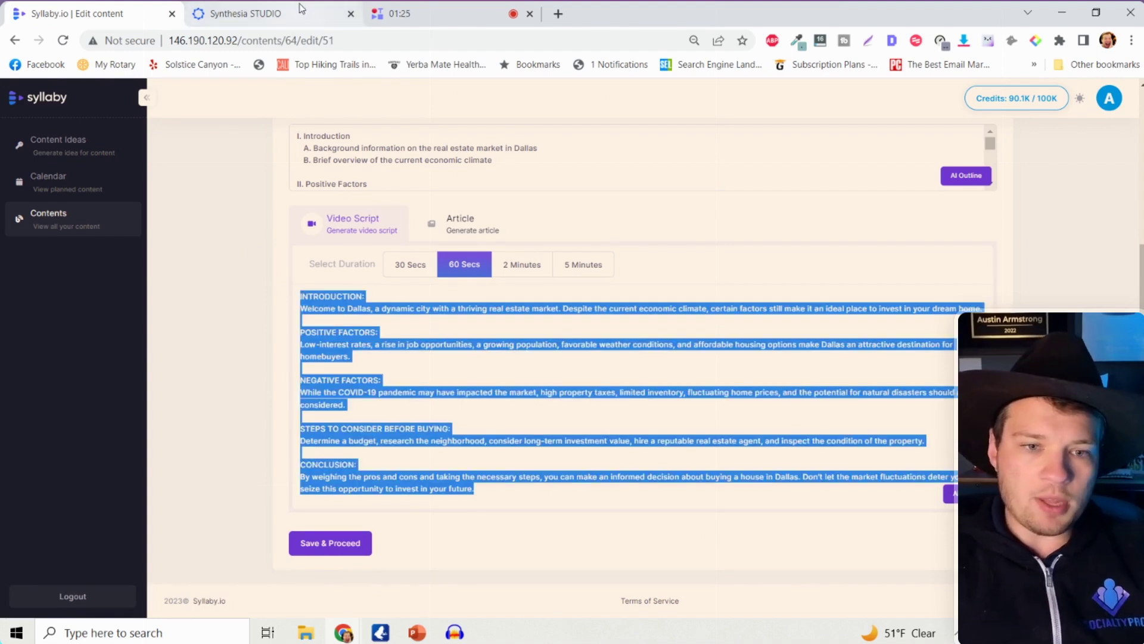
click(303, 11)
Paste the Dallas script as scene 1 narration and the Dallas home-buying title onto the title card.
key(ctrl+a)
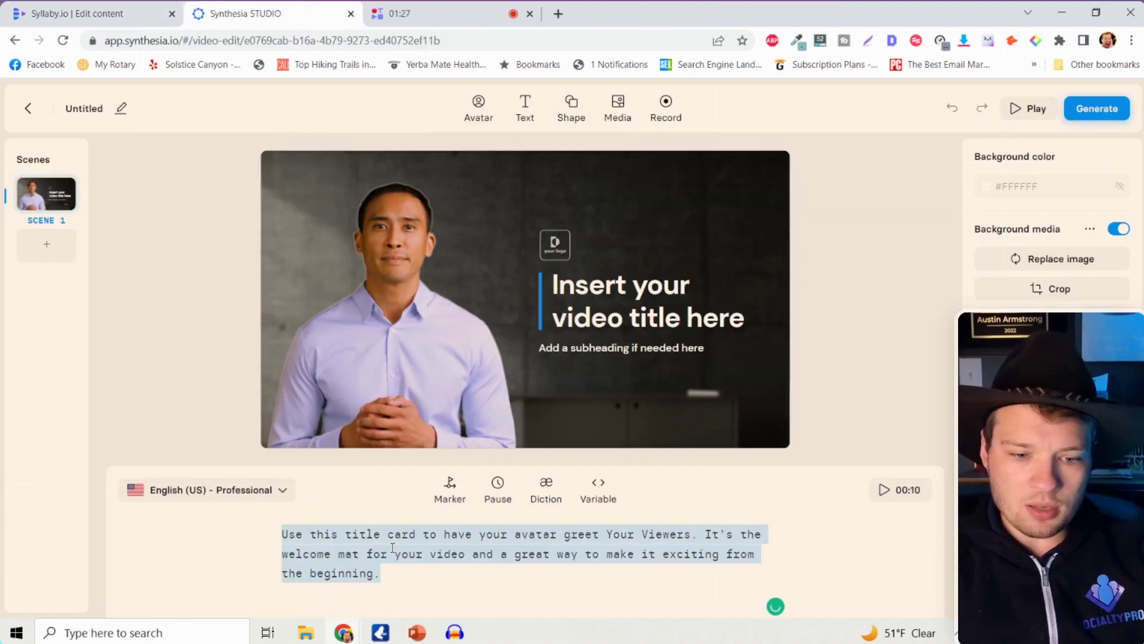
key(ctrl+v)
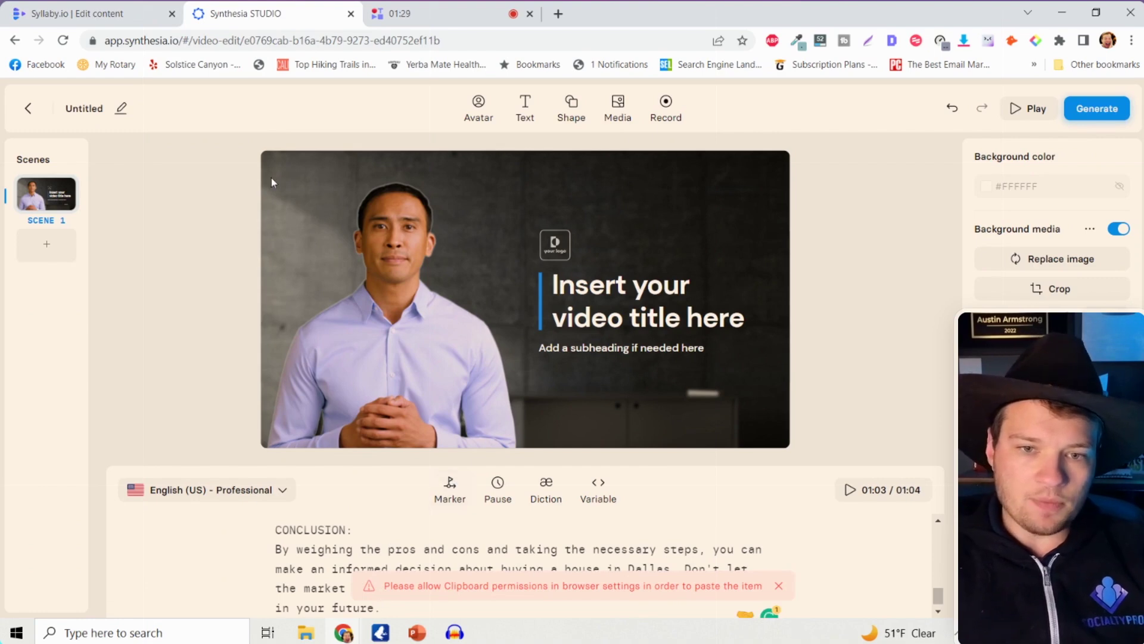
click(623, 323)
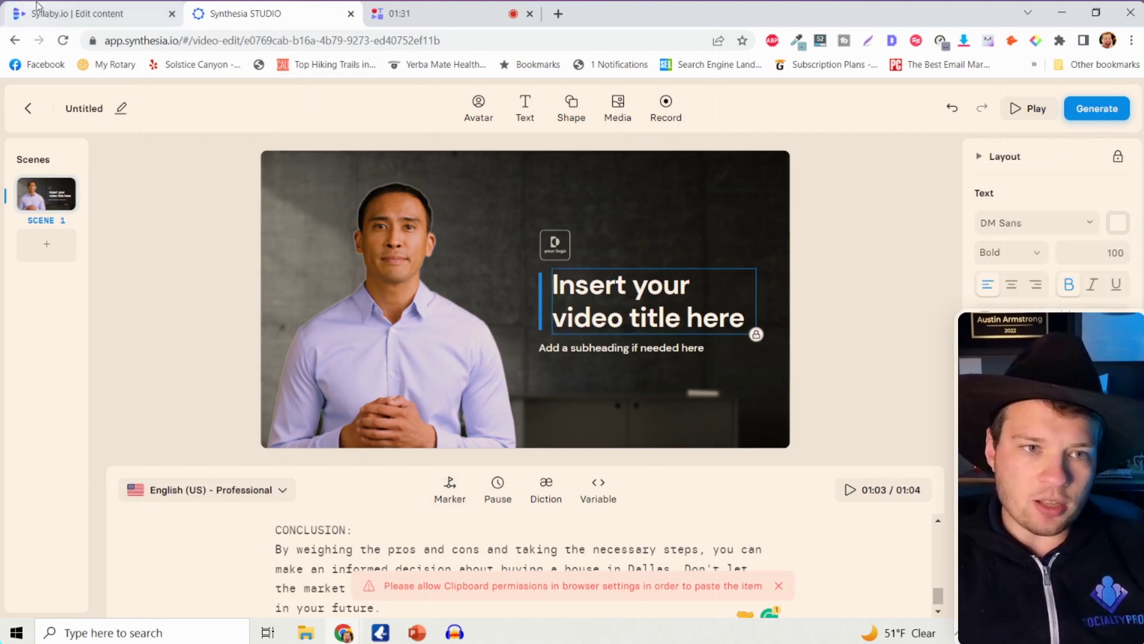
click(76, 14)
scroll(424, 253, up, 3)
click(355, 256)
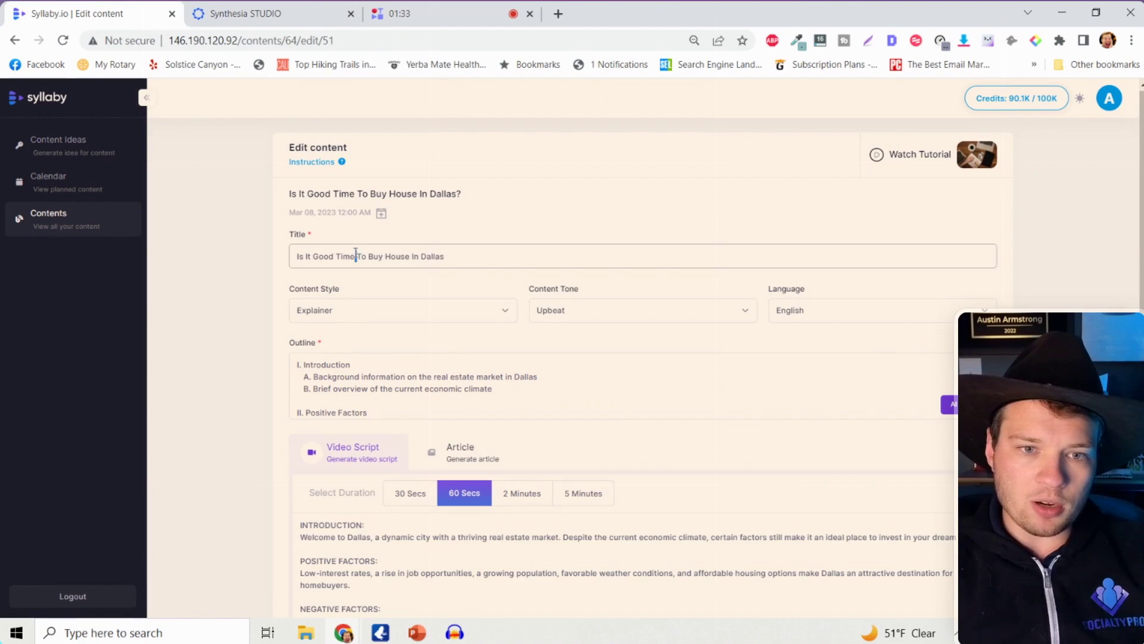
key(ctrl+Tab)
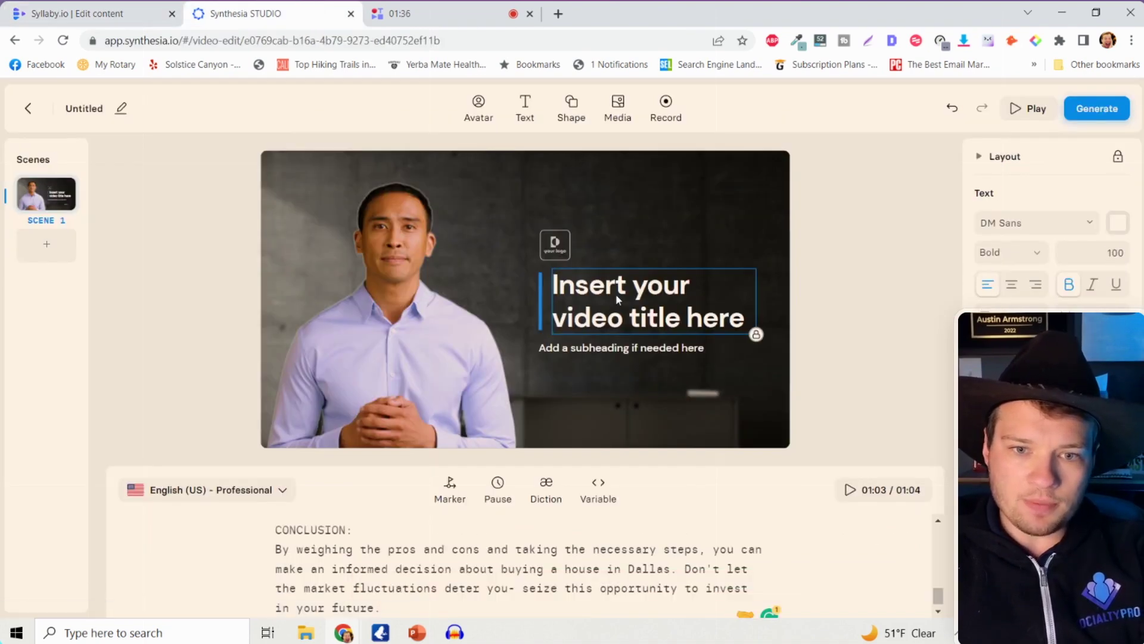
key(ctrl+a)
click(615, 294)
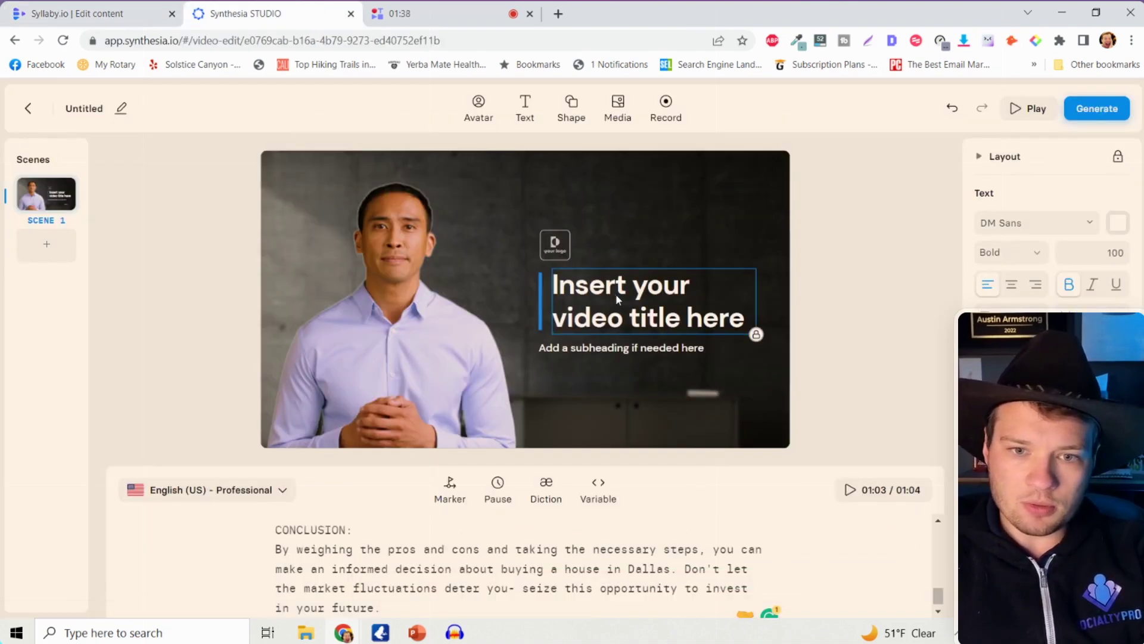
key(ctrl+a)
text(Is It Good Time To Buy House In Dallas)
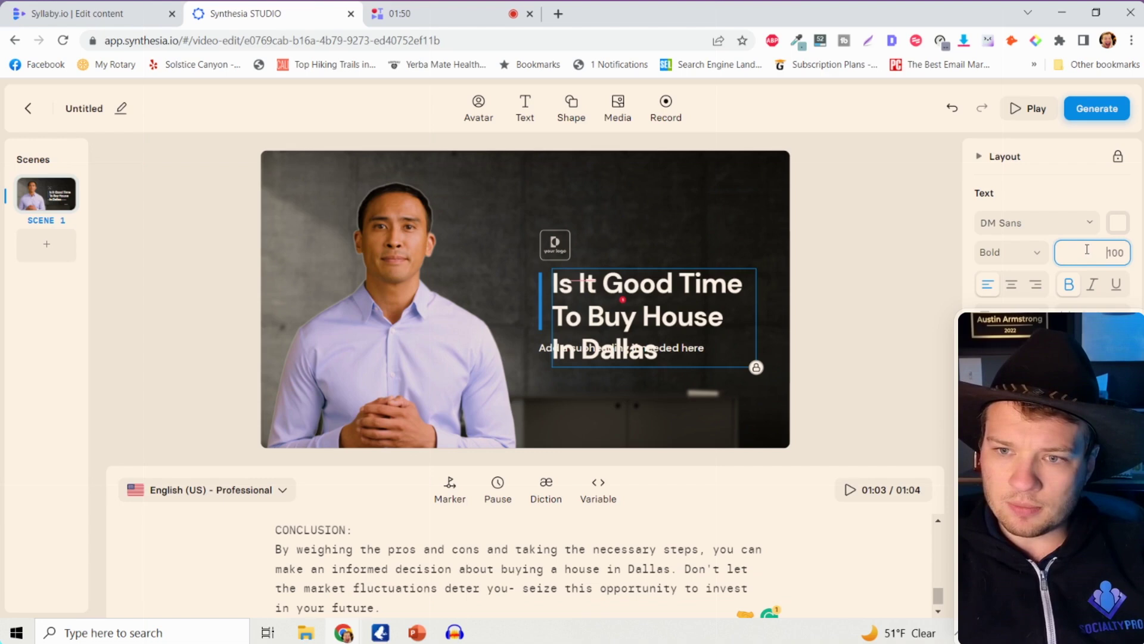
Add four scenes: three-statistics, full-screen city video, portrait with city video, and medium-shot presenter.
click(39, 248)
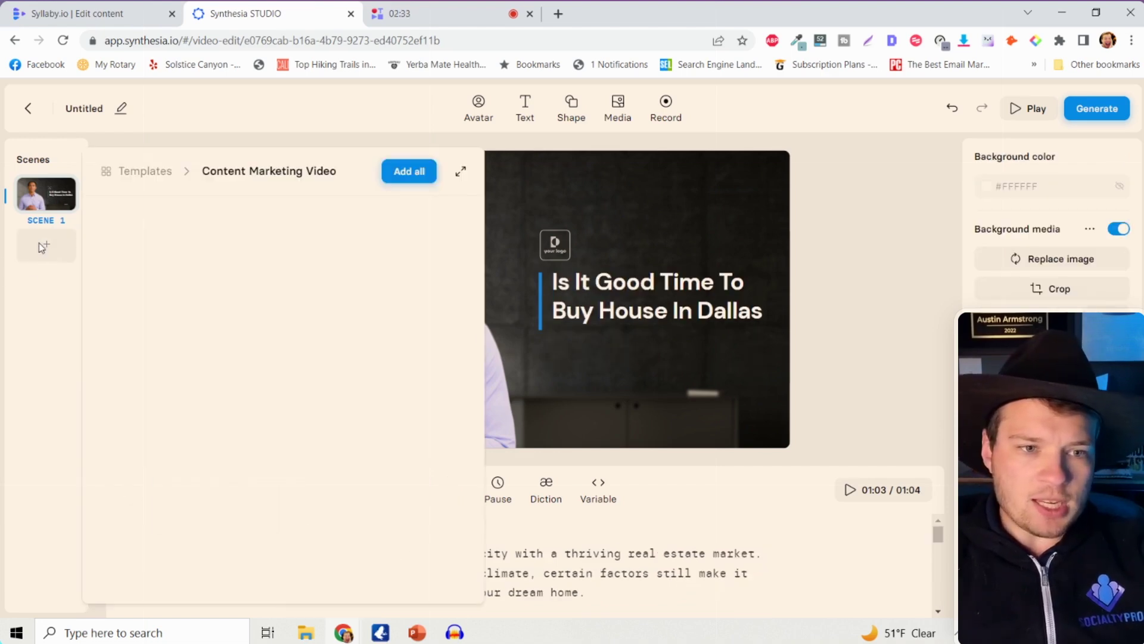
scroll(296, 344, down, 2)
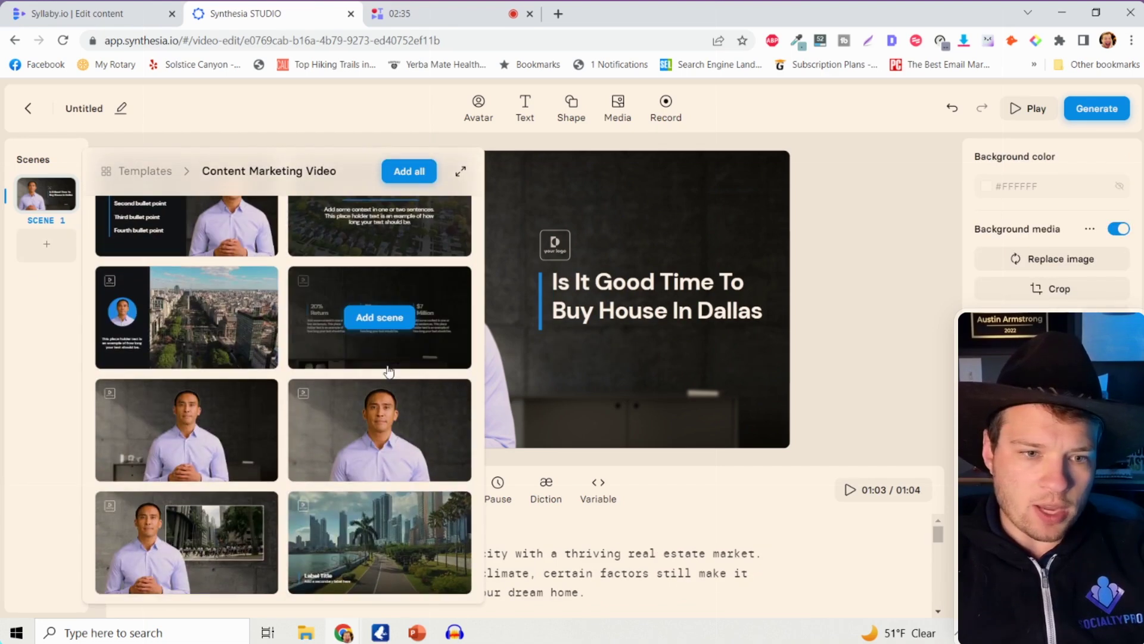
mouse_move(379, 317)
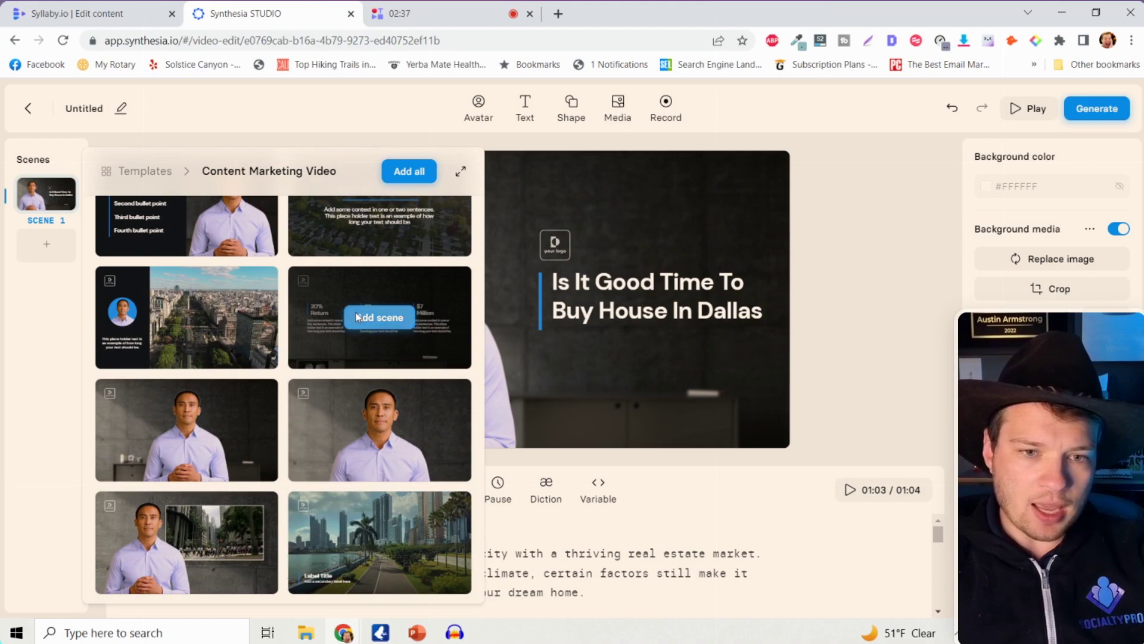
click(358, 316)
click(46, 301)
scroll(393, 384, down, 5)
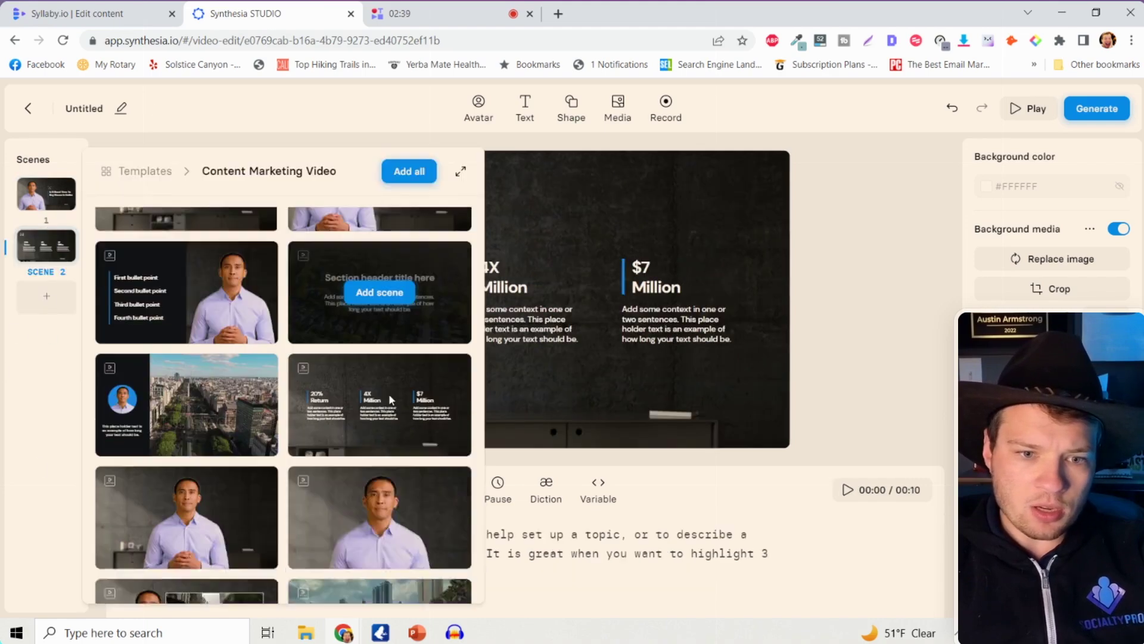
click(391, 435)
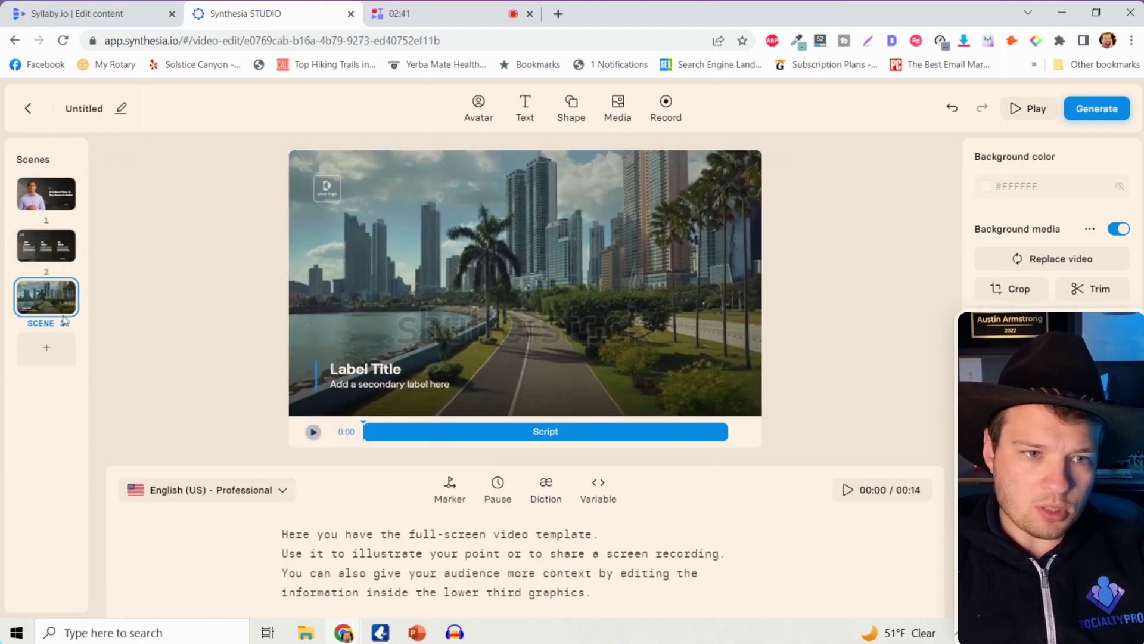
click(44, 358)
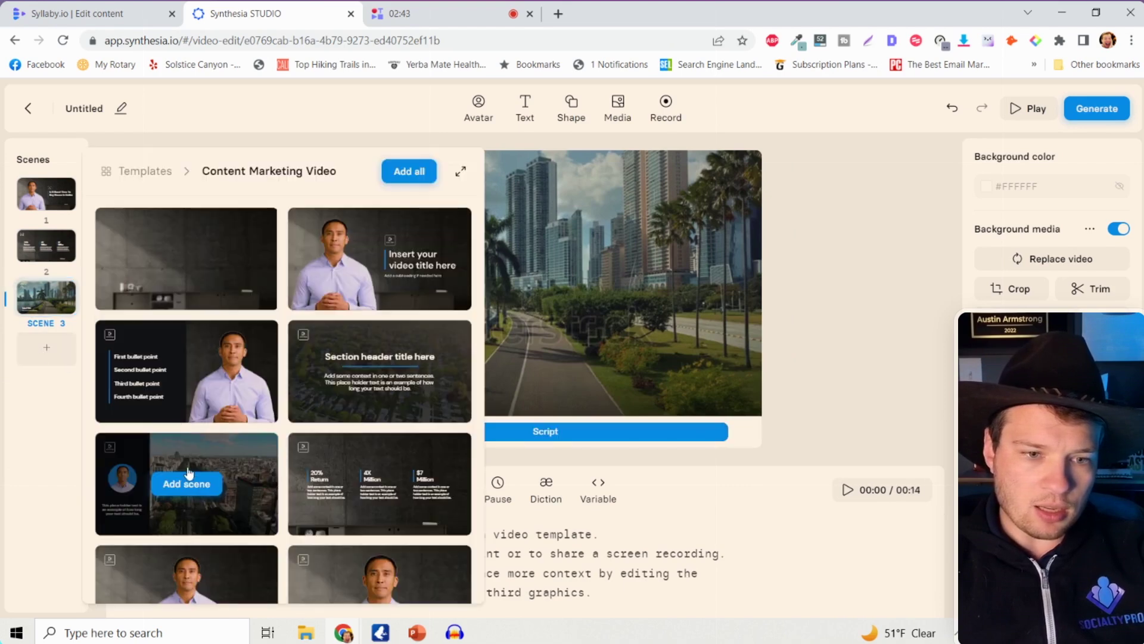
click(186, 483)
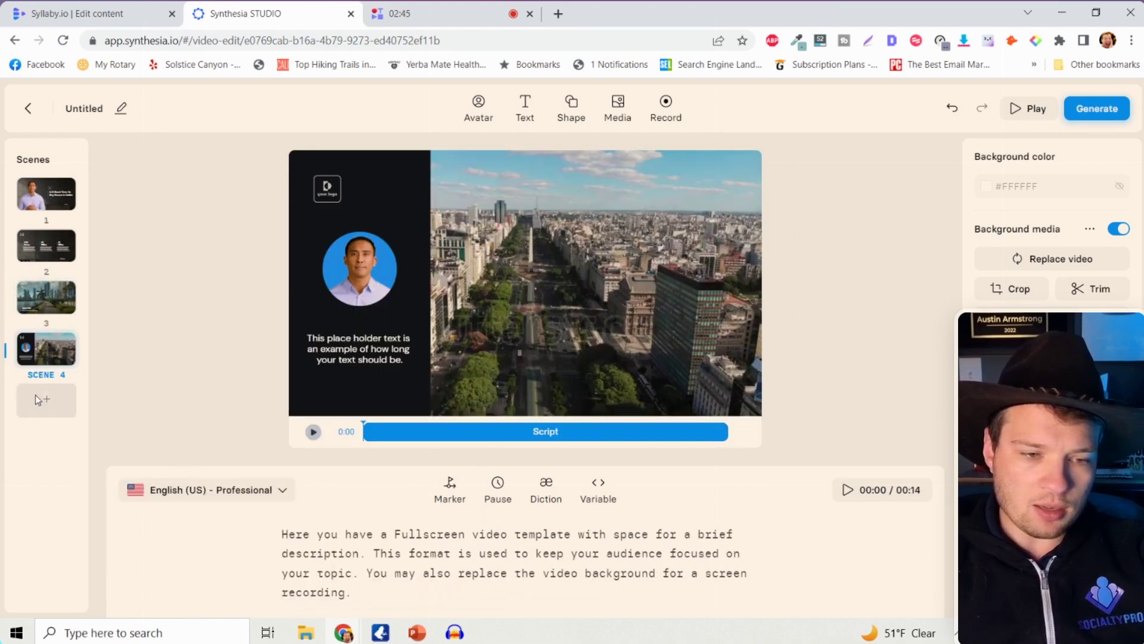
click(35, 399)
scroll(344, 463, down, 3)
scroll(224, 430, down, 2)
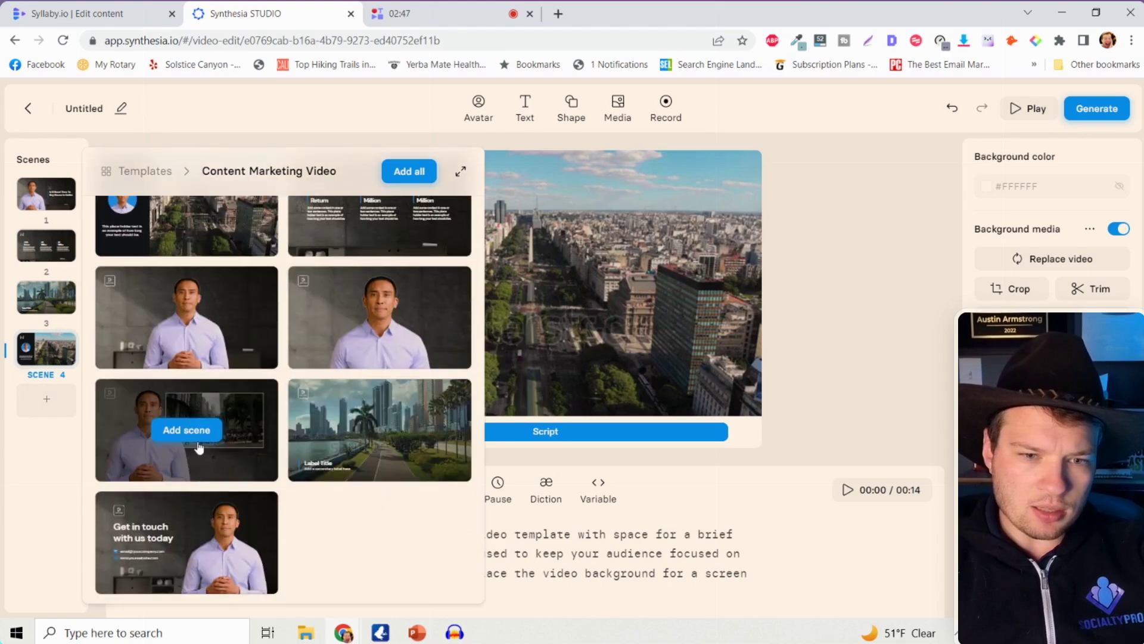
click(185, 322)
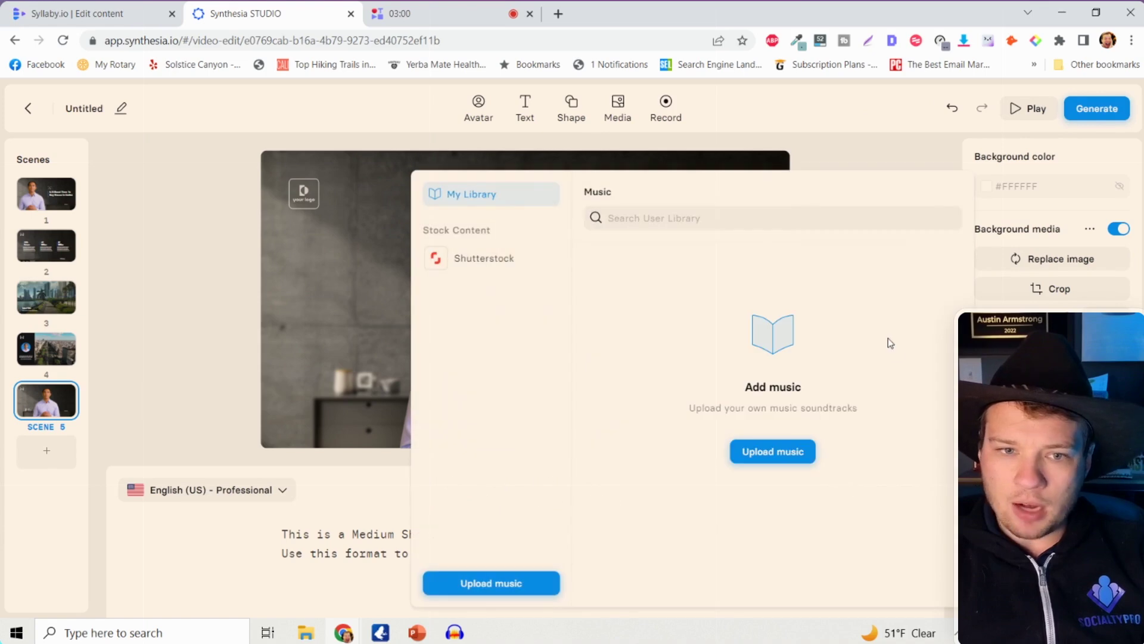
Preview Shutterstock music, close the library without adding a track, and generate the Dallas video.
click(456, 266)
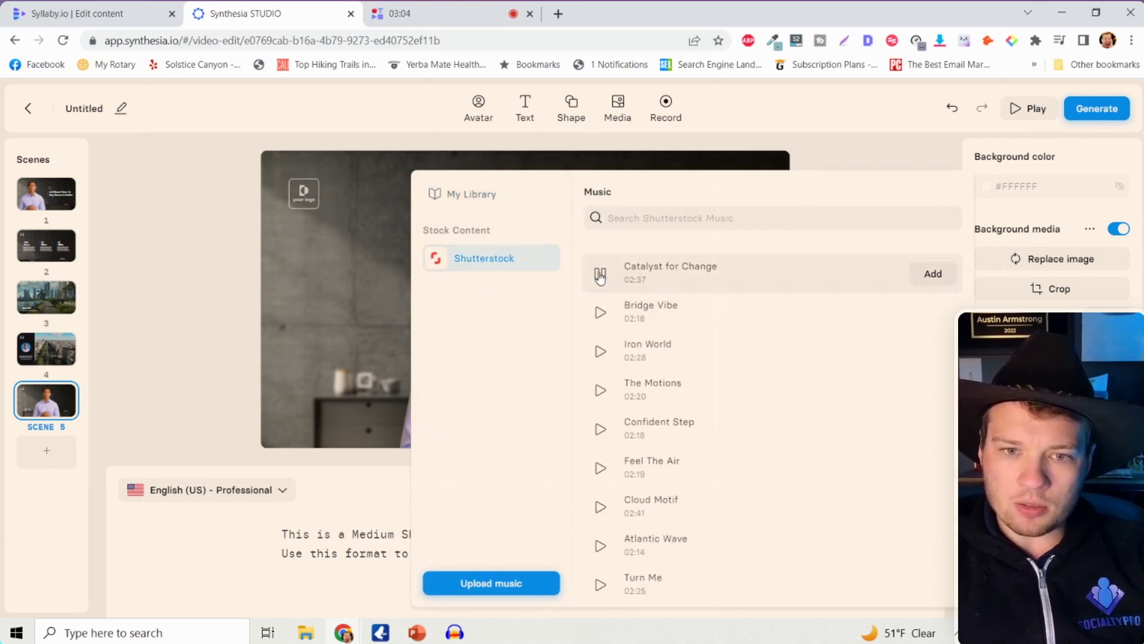
click(1042, 193)
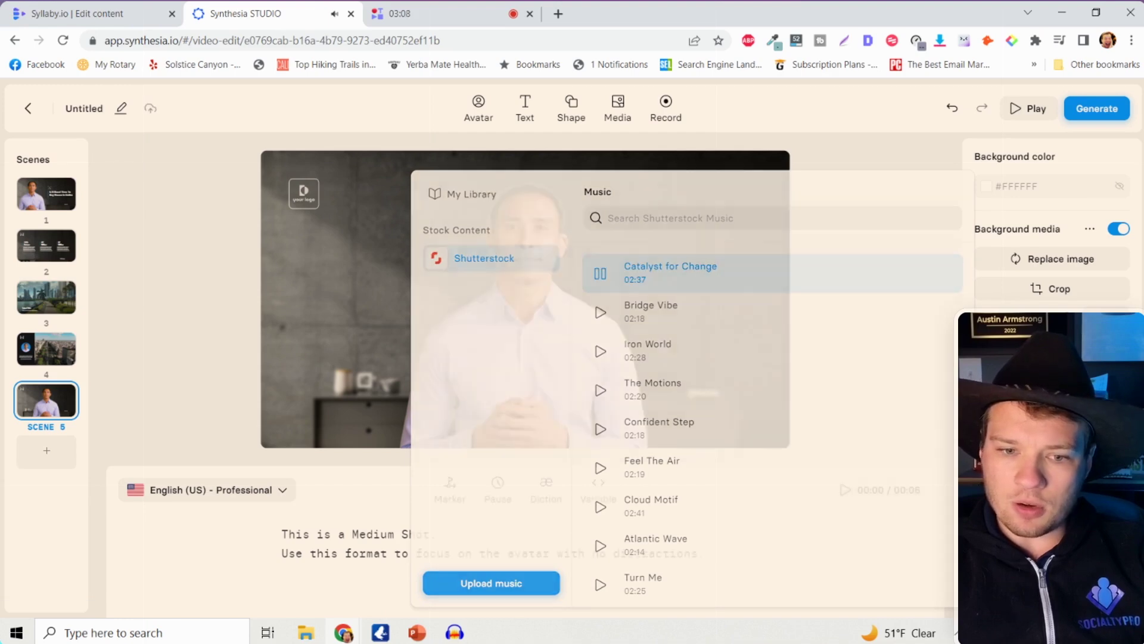
click(1098, 109)
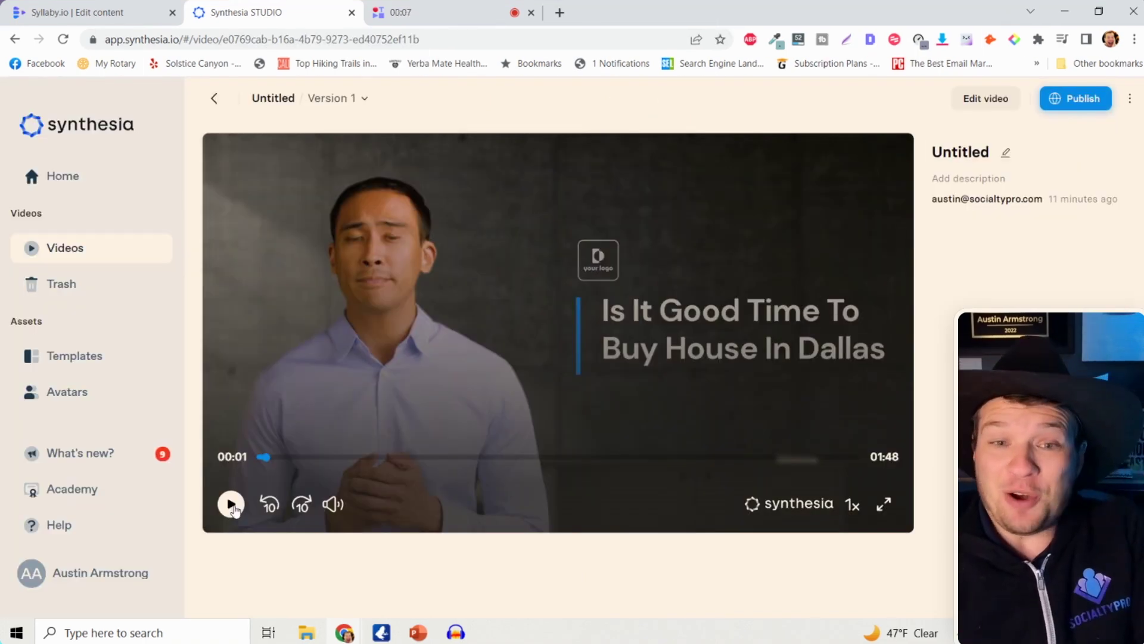
Play the generated Dallas house-buying video from the beginning.
click(231, 506)
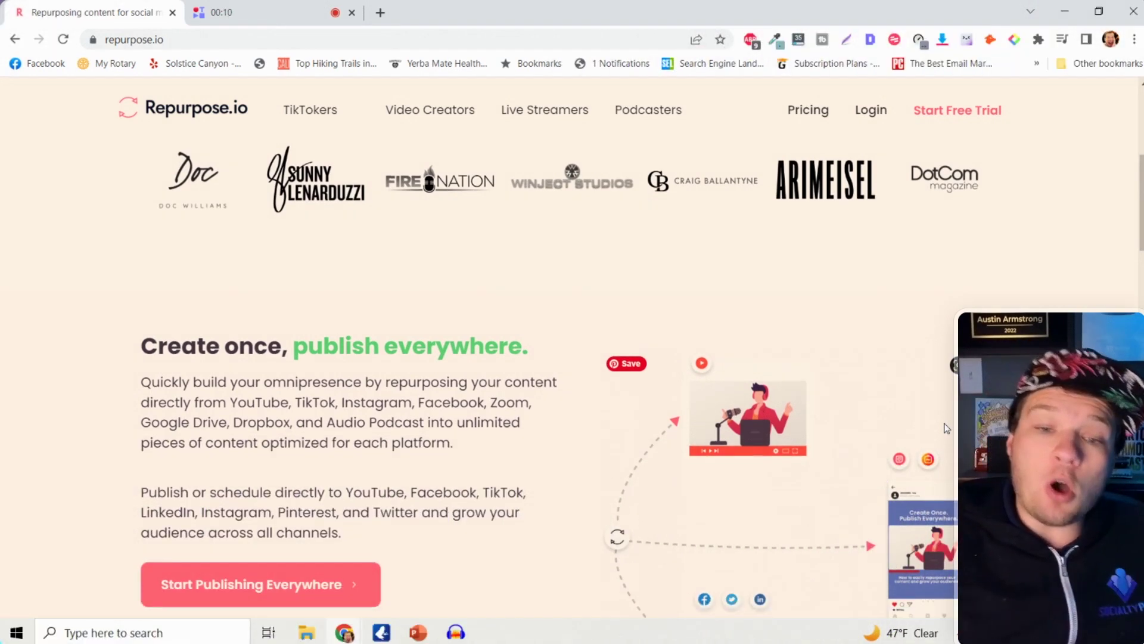
scroll(944, 428, down, 3)
scroll(946, 428, down, 3)
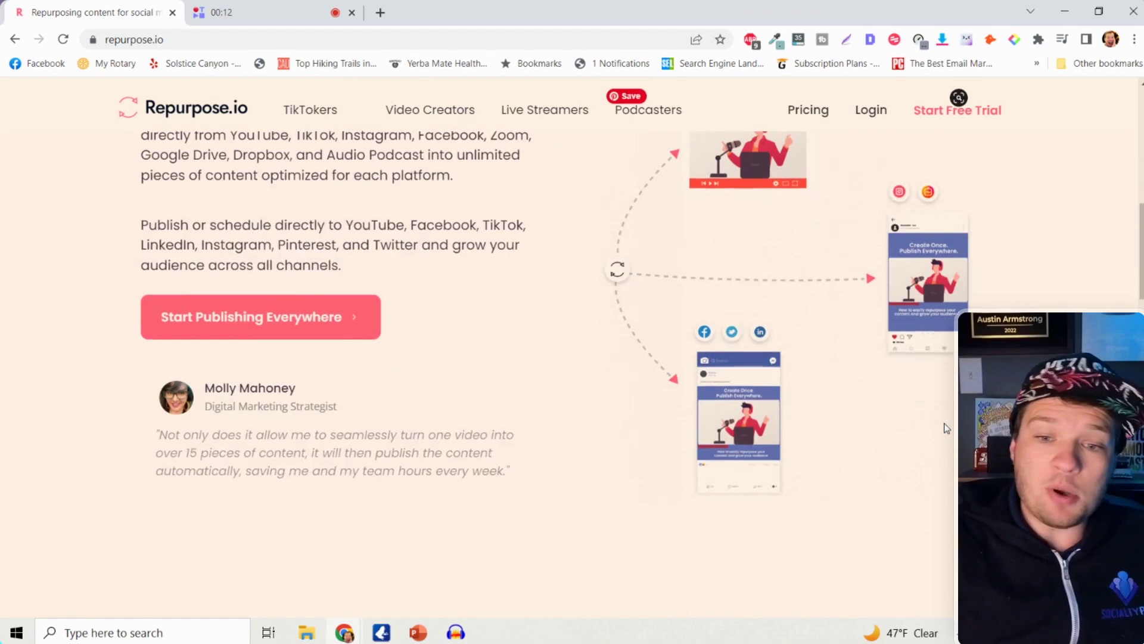
scroll(945, 428, down, 2)
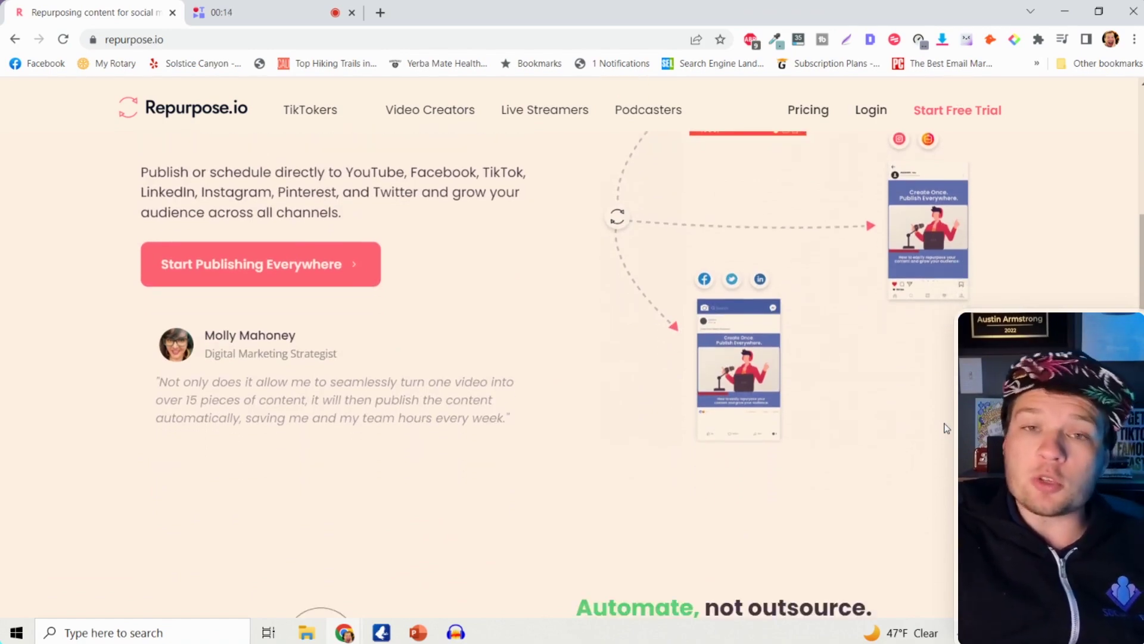
scroll(944, 428, down, 2)
scroll(945, 429, down, 5)
scroll(945, 428, down, 3)
scroll(944, 429, down, 5)
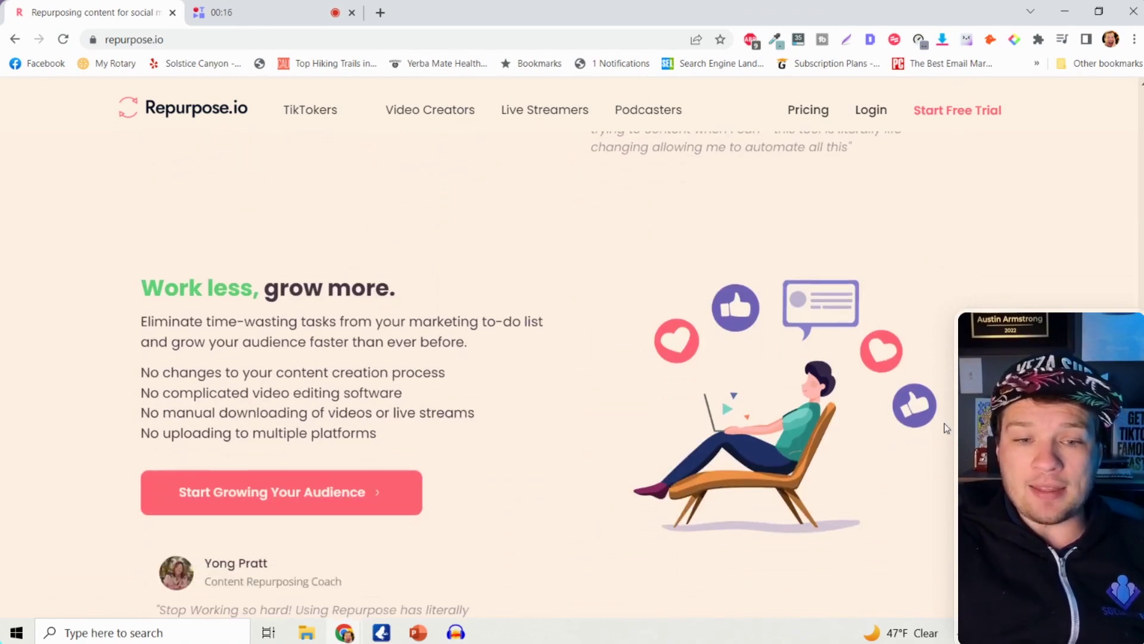
scroll(944, 429, down, 4)
scroll(944, 428, up, 4)
scroll(944, 429, up, 15)
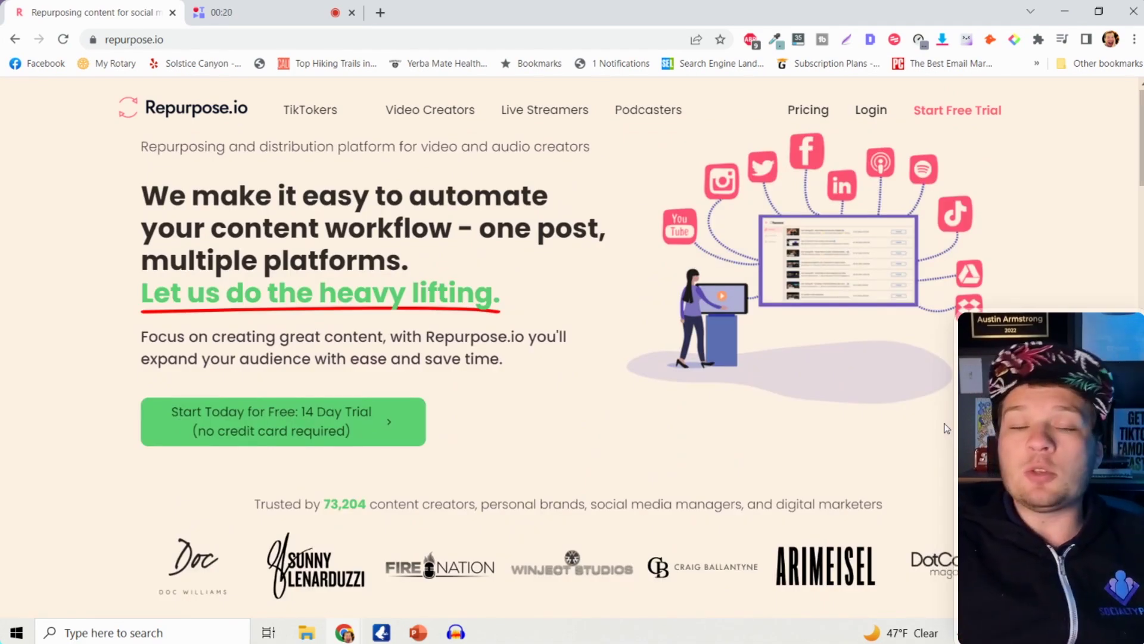
scroll(944, 429, down, 3)
scroll(944, 428, down, 5)
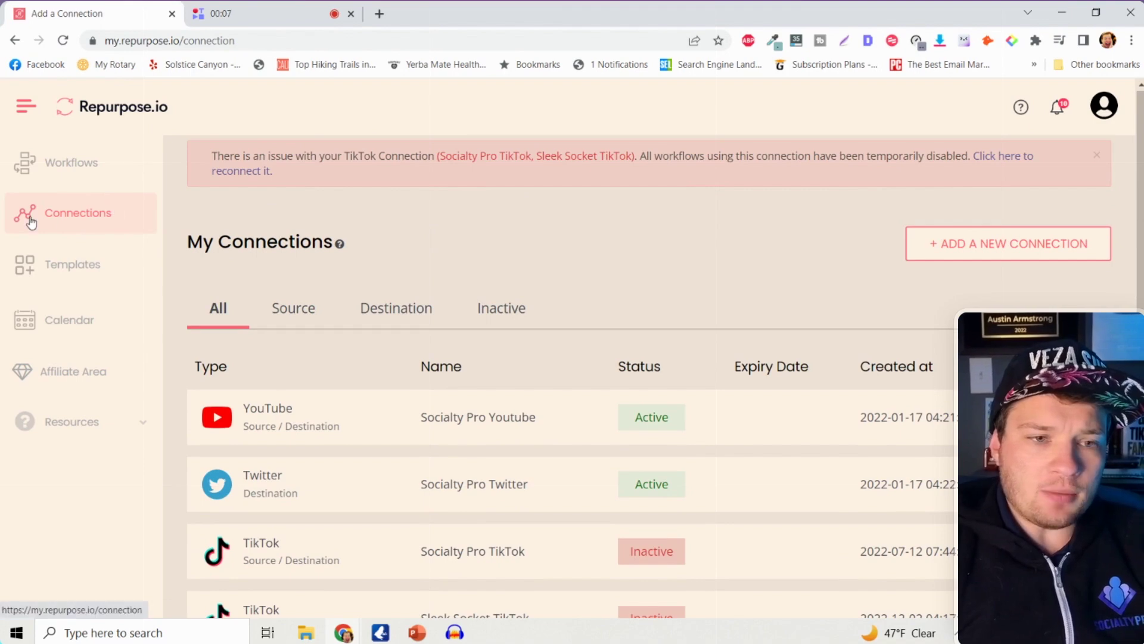
Reload the Connections list to review active and inactive accounts.
click(87, 224)
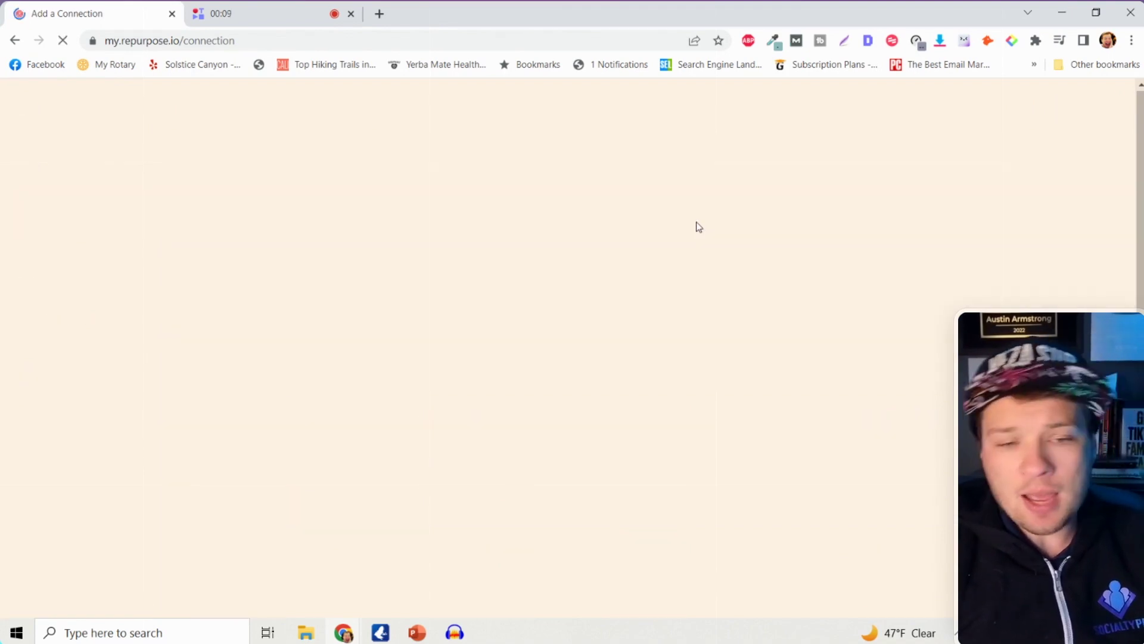
scroll(697, 222, down, 1)
scroll(697, 221, down, 1)
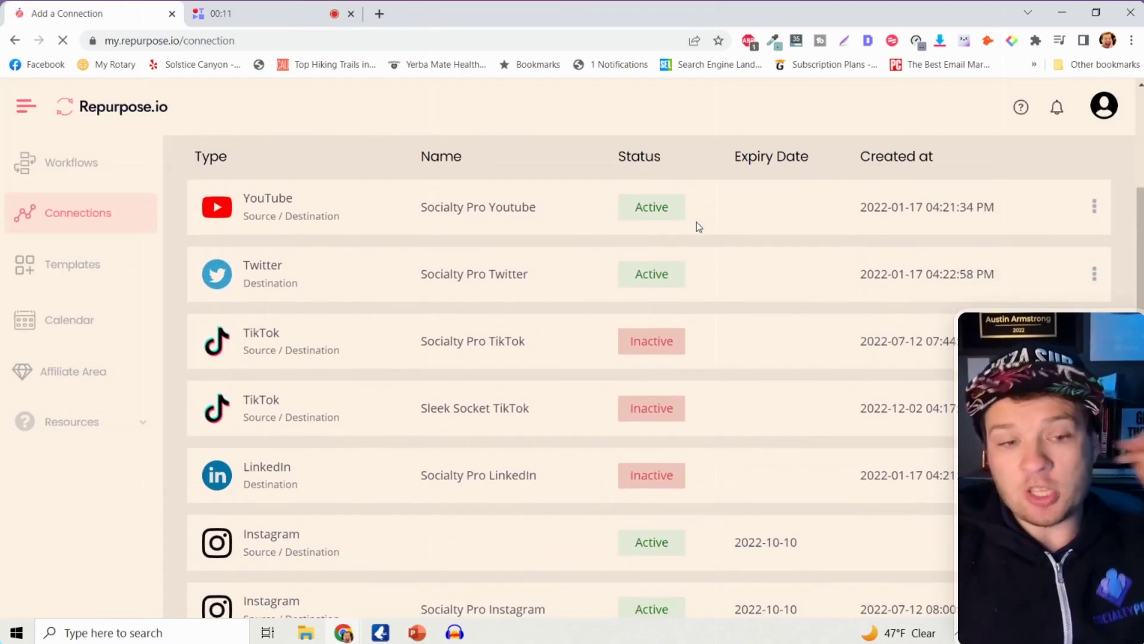
scroll(698, 226, down, 1)
scroll(699, 226, down, 1)
scroll(698, 226, down, 1)
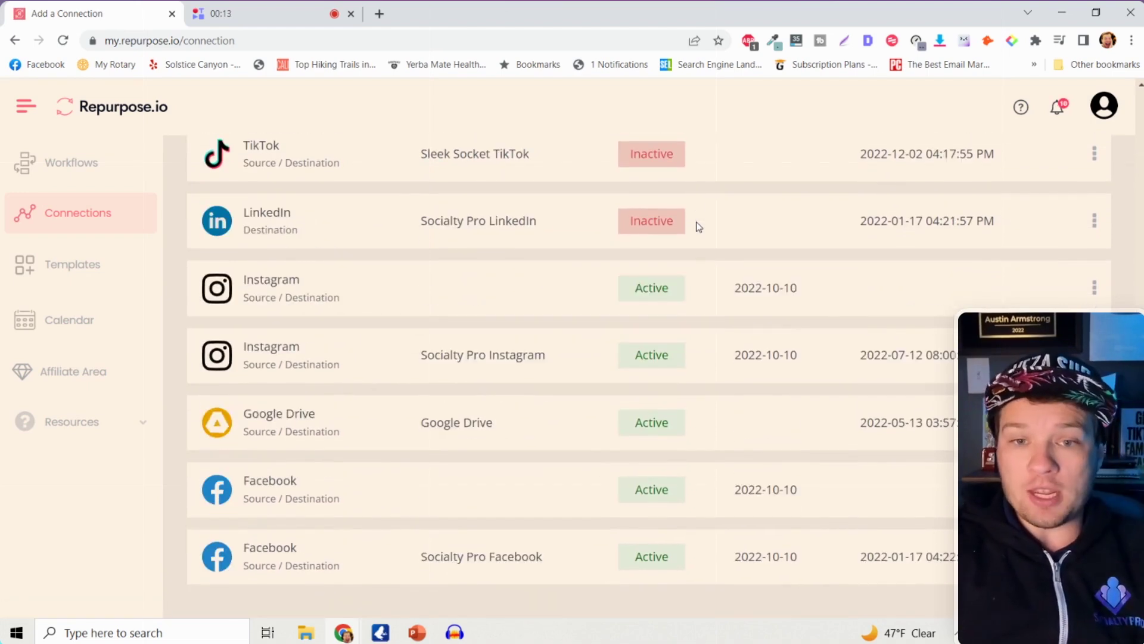
scroll(698, 227, up, 1)
scroll(698, 225, up, 3)
scroll(698, 226, up, 1)
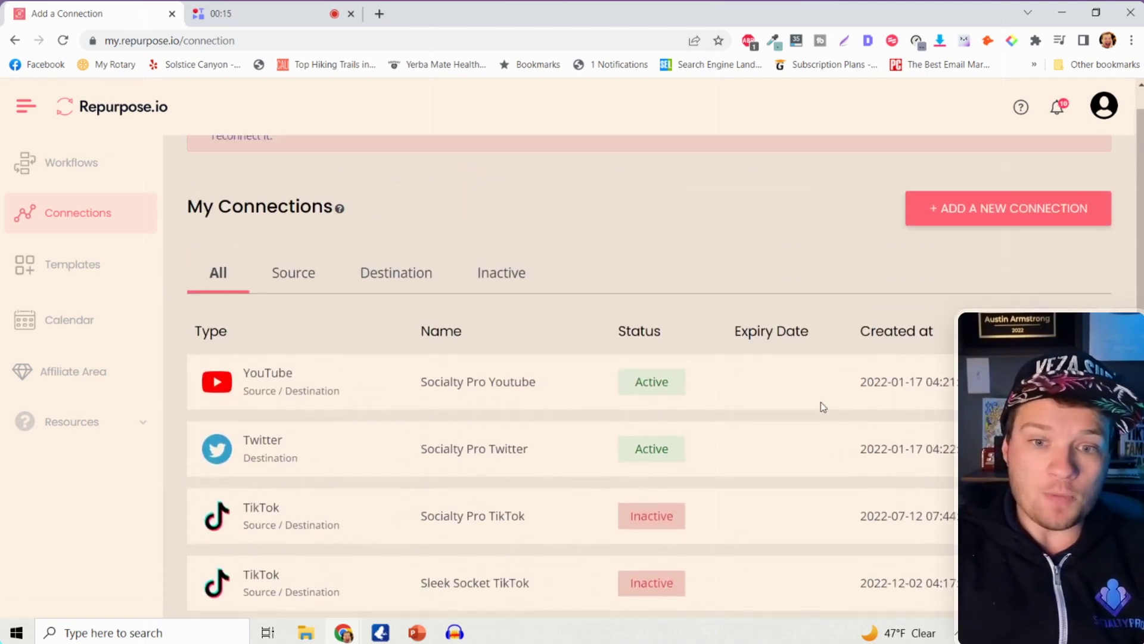
scroll(822, 402, down, 2)
scroll(821, 403, down, 2)
scroll(821, 403, up, 4)
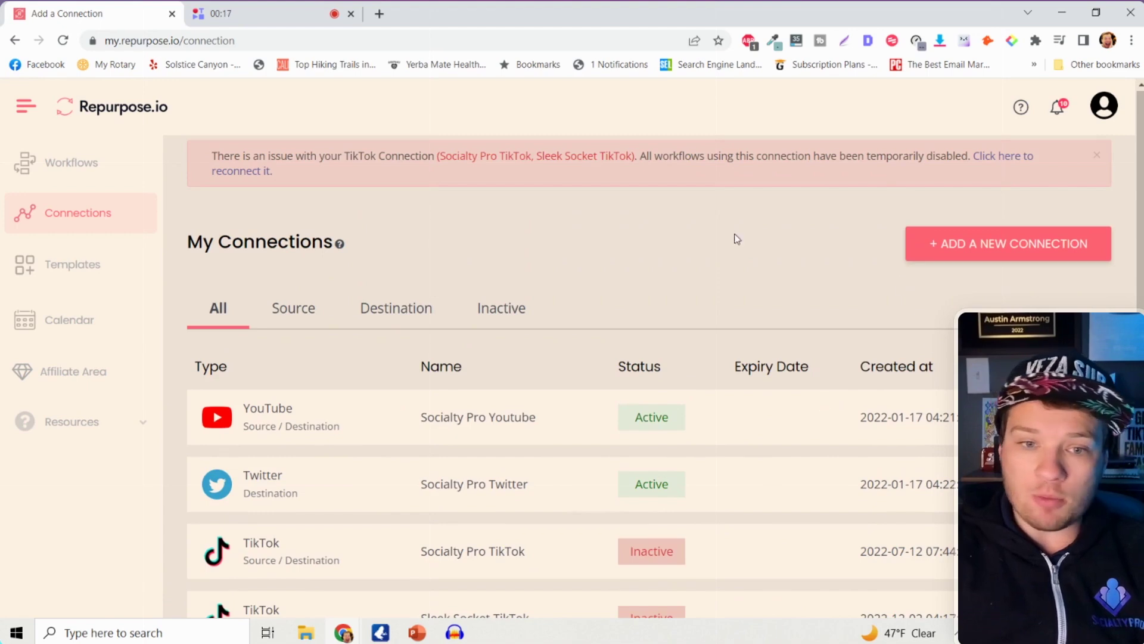
click(1022, 247)
scroll(552, 336, down, 1)
scroll(552, 336, up, 1)
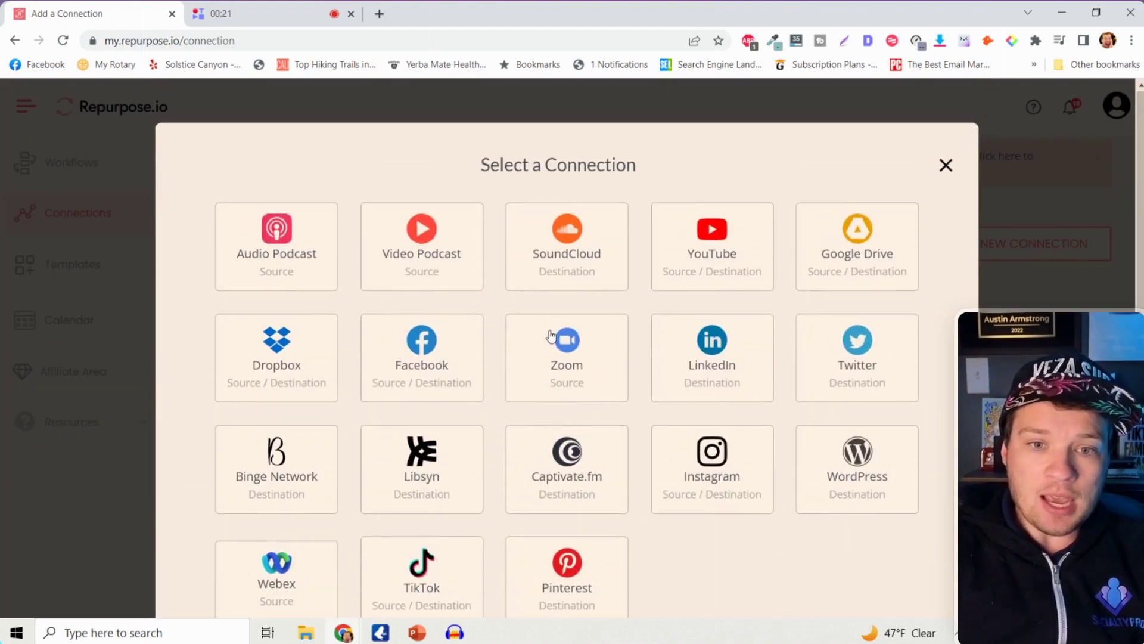
scroll(551, 337, down, 1)
scroll(552, 336, up, 1)
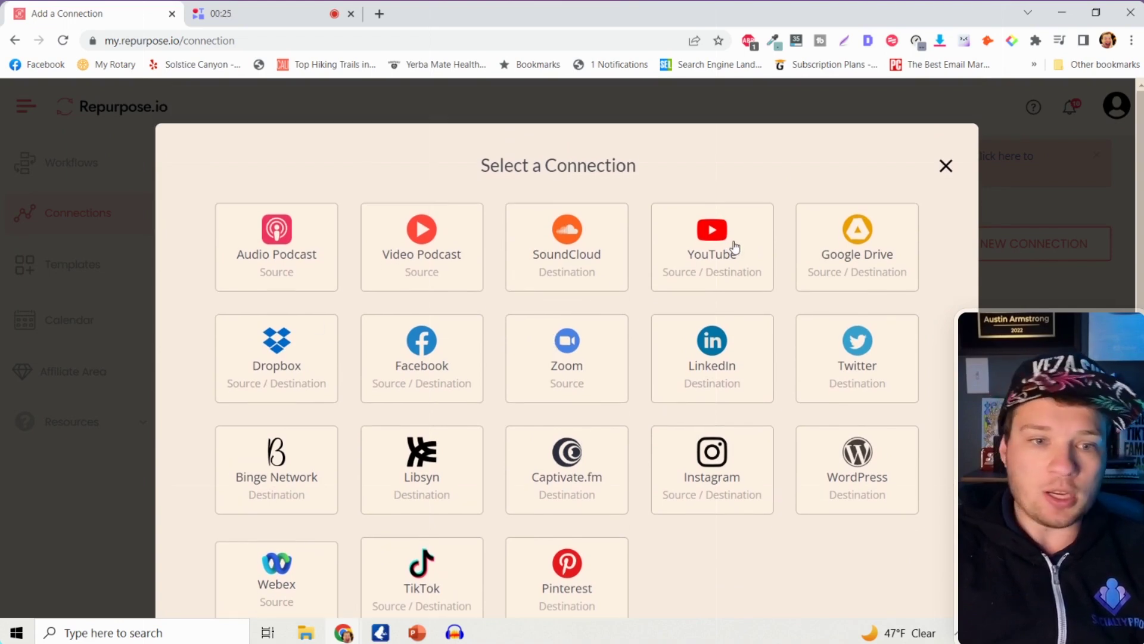
scroll(631, 382, down, 1)
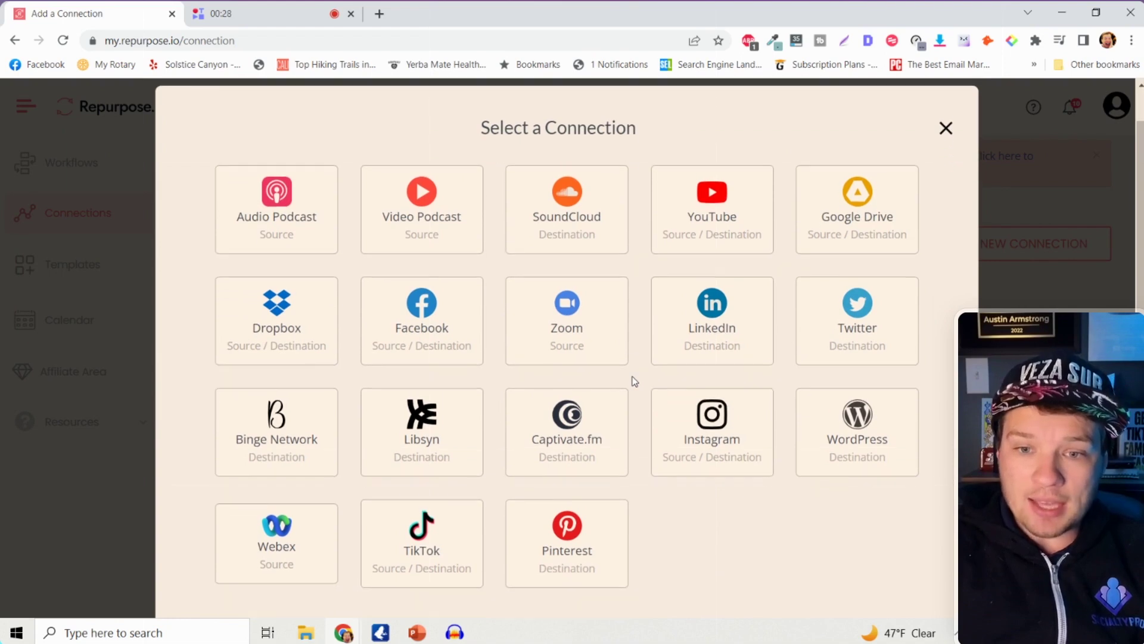
scroll(637, 596, down, 1)
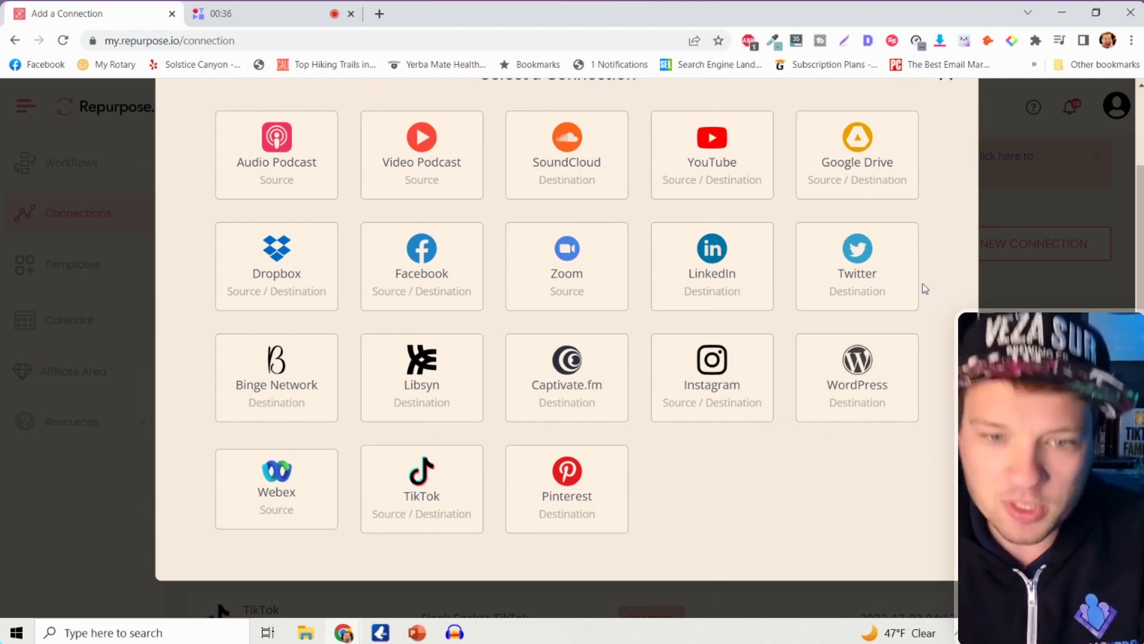
scroll(851, 311, down, 1)
scroll(850, 311, up, 2)
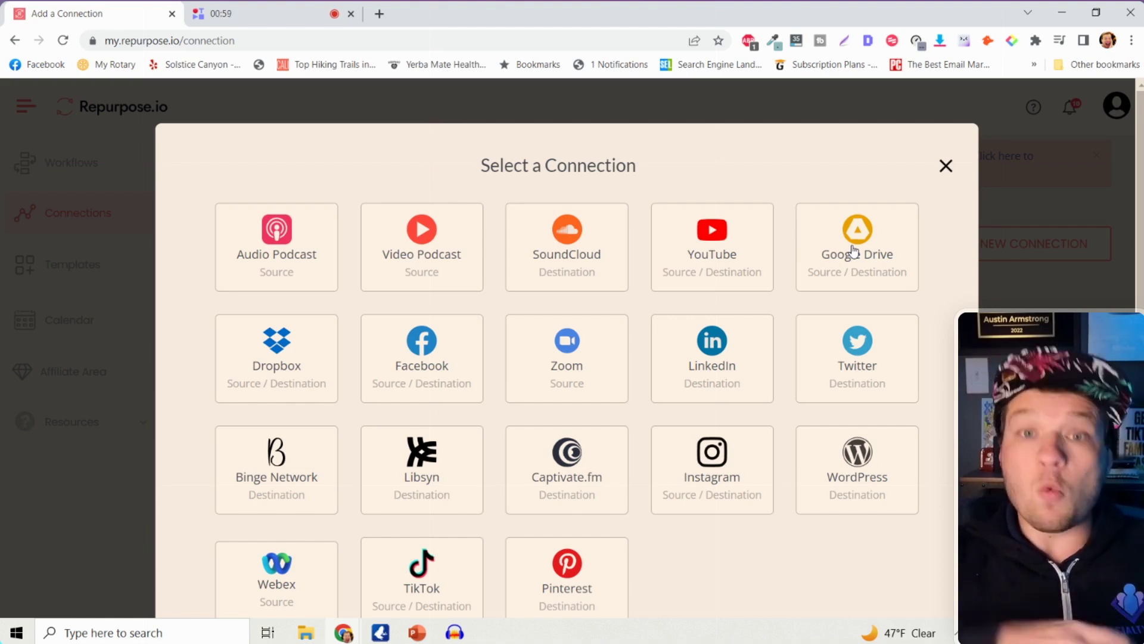
scroll(854, 251, down, 2)
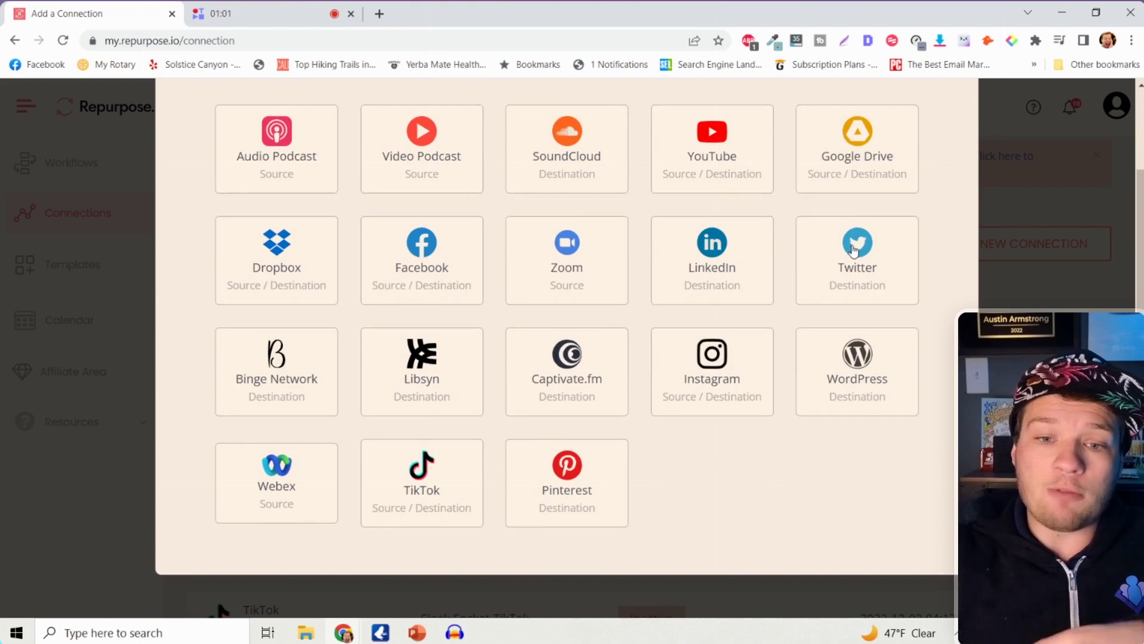
scroll(854, 251, up, 2)
scroll(854, 251, down, 2)
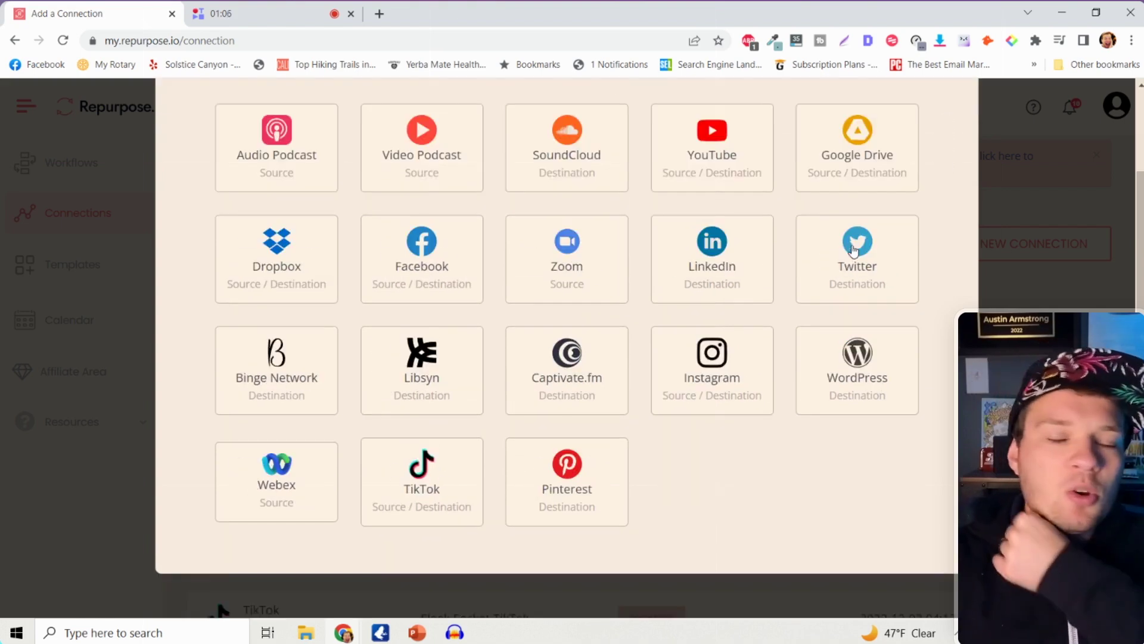
scroll(853, 251, up, 2)
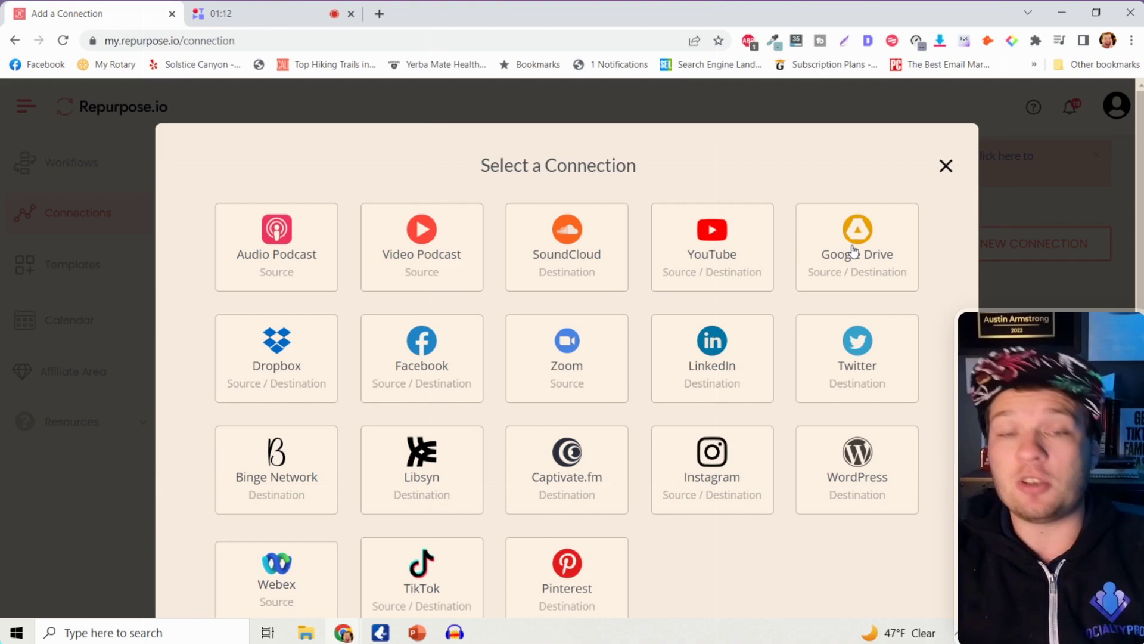
click(946, 166)
scroll(553, 323, down, 1)
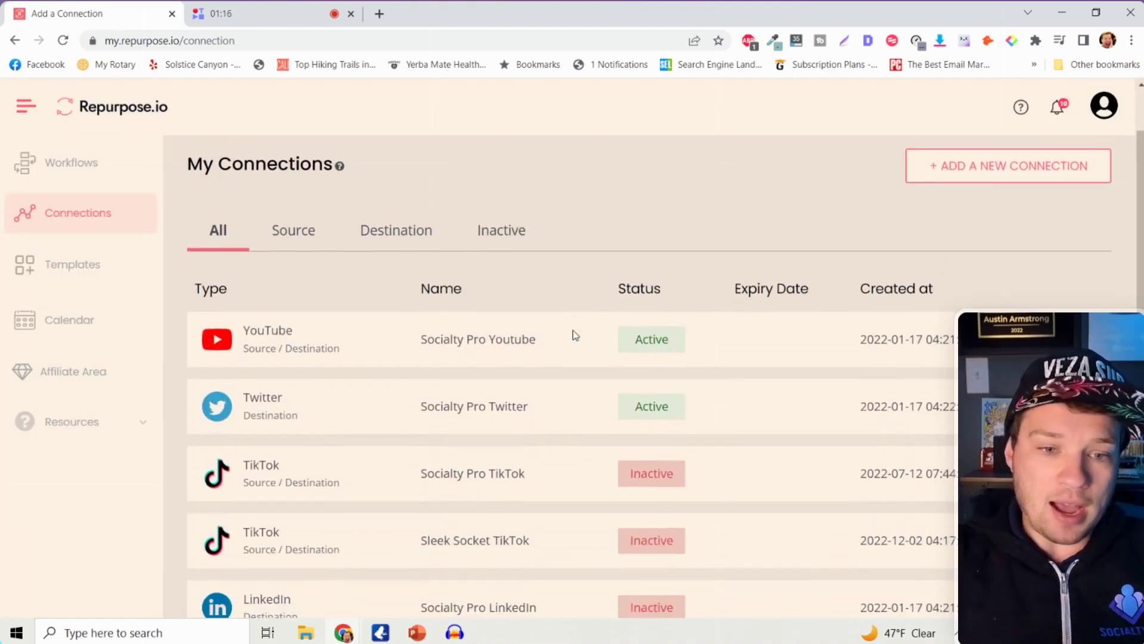
scroll(572, 333, down, 2)
scroll(573, 335, up, 2)
scroll(573, 335, up, 1)
scroll(573, 335, down, 4)
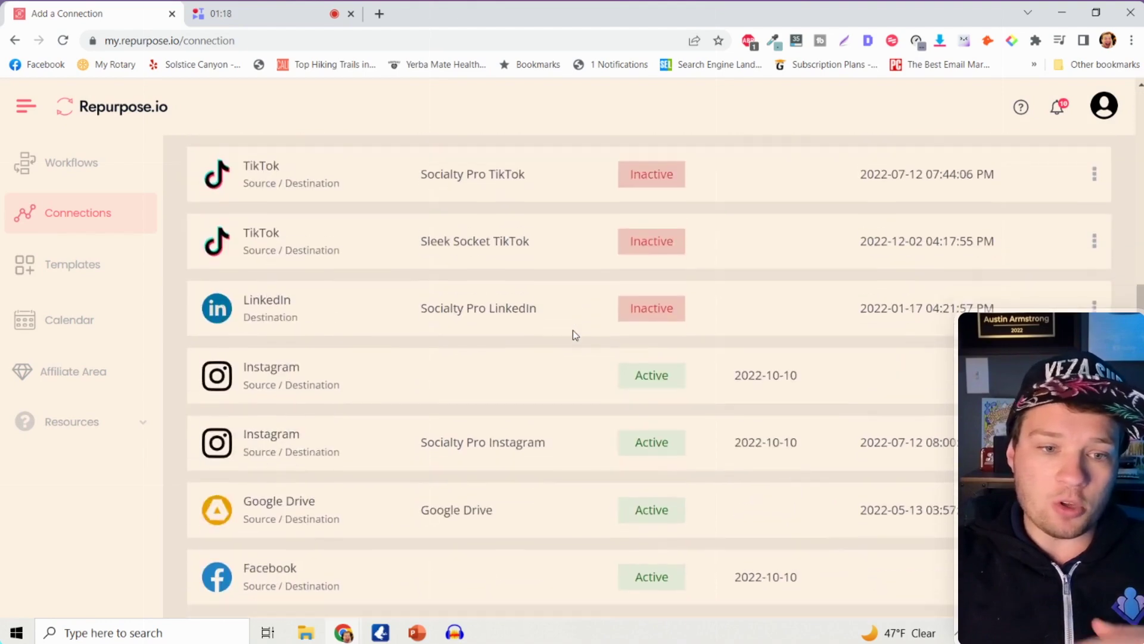
scroll(573, 335, down, 1)
scroll(573, 335, up, 3)
scroll(573, 332, up, 2)
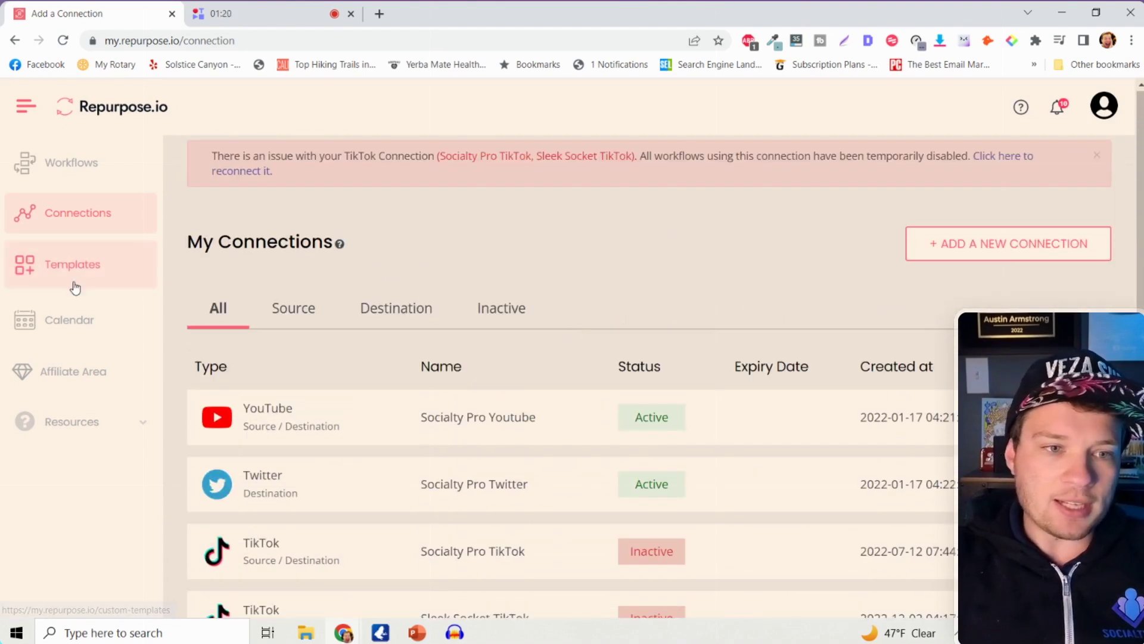
Create a 'TikTok to IG Reels' workflow using the first TikTok account as its source.
click(64, 173)
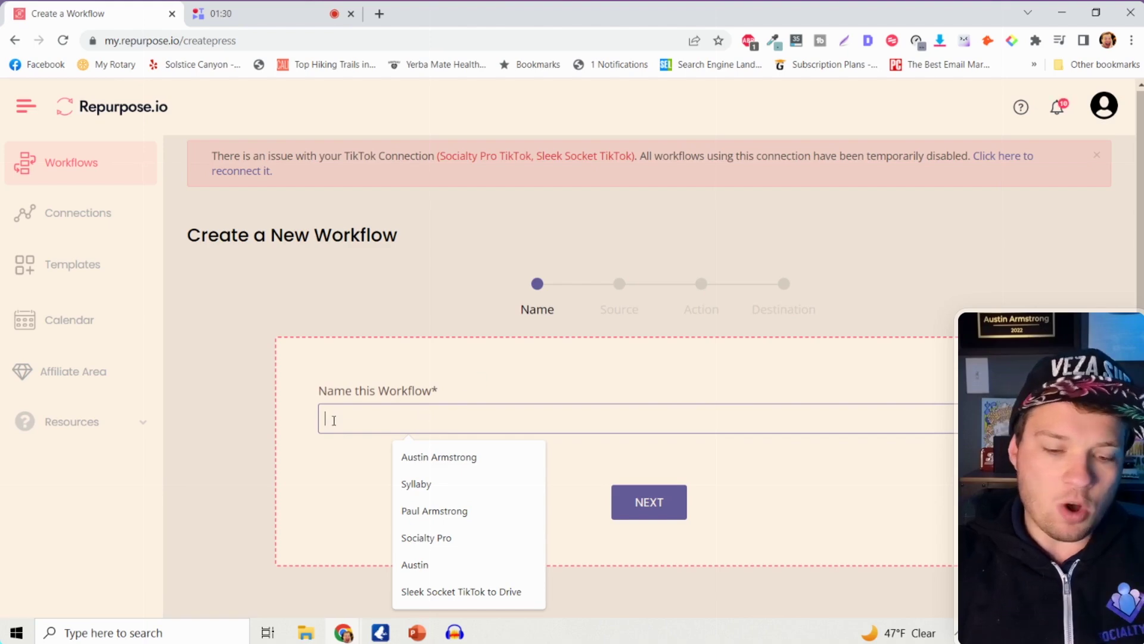
text(TikTok to IG Reels)
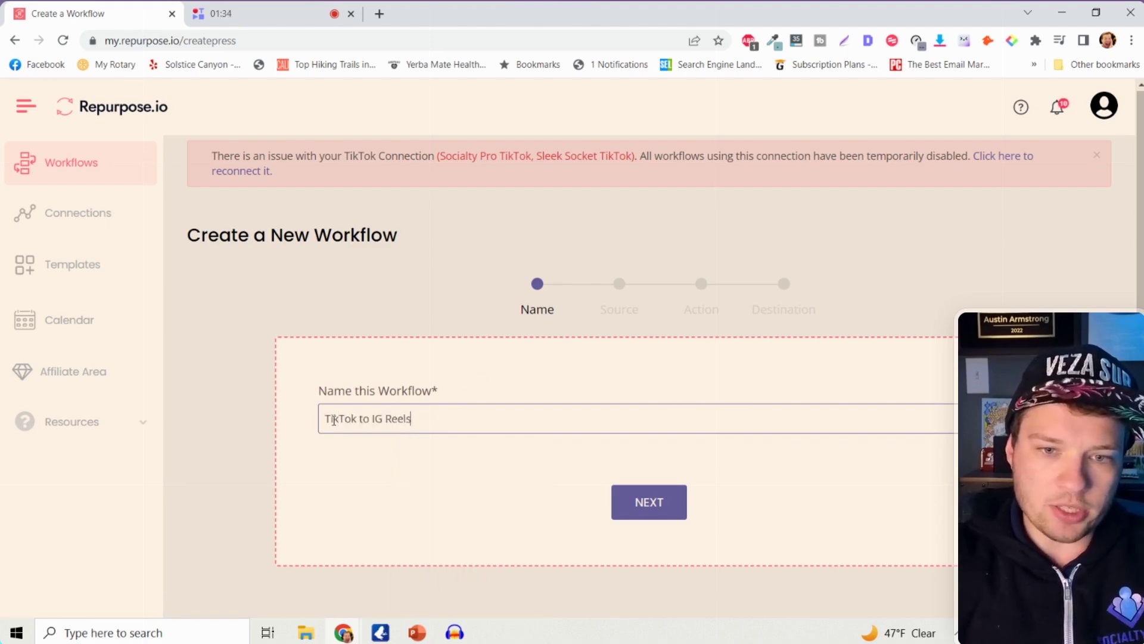
click(361, 478)
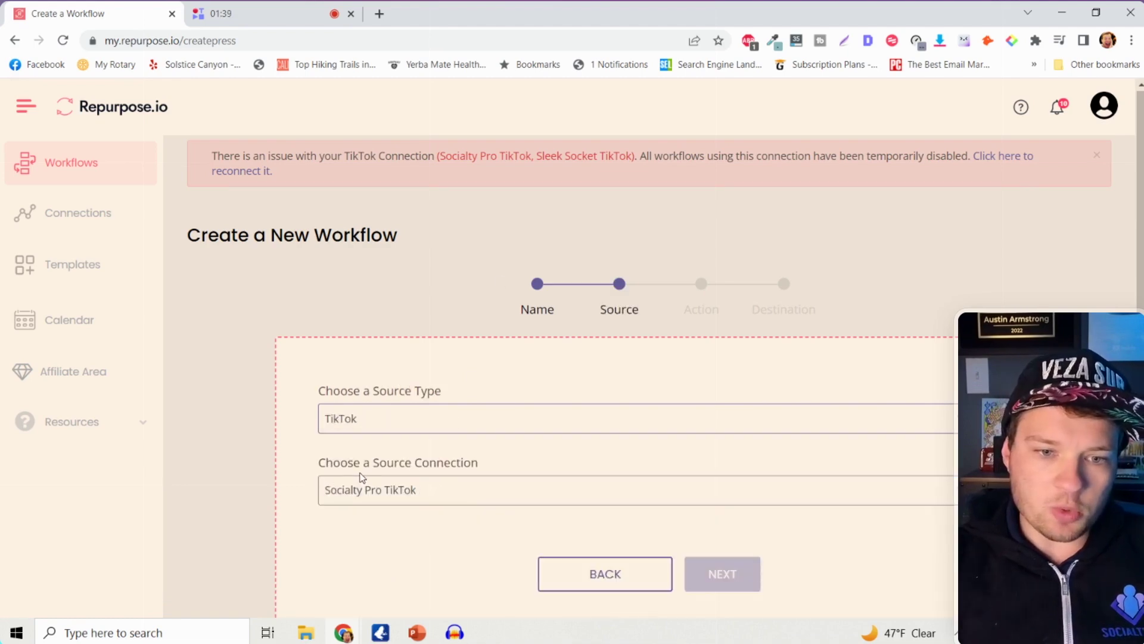
click(388, 497)
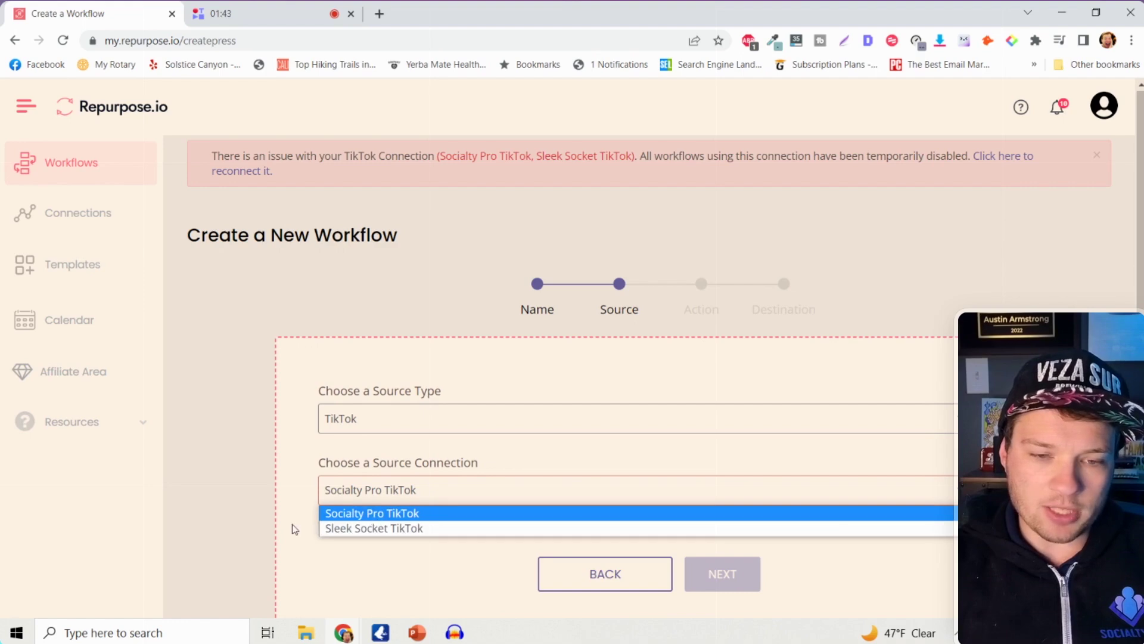
click(407, 570)
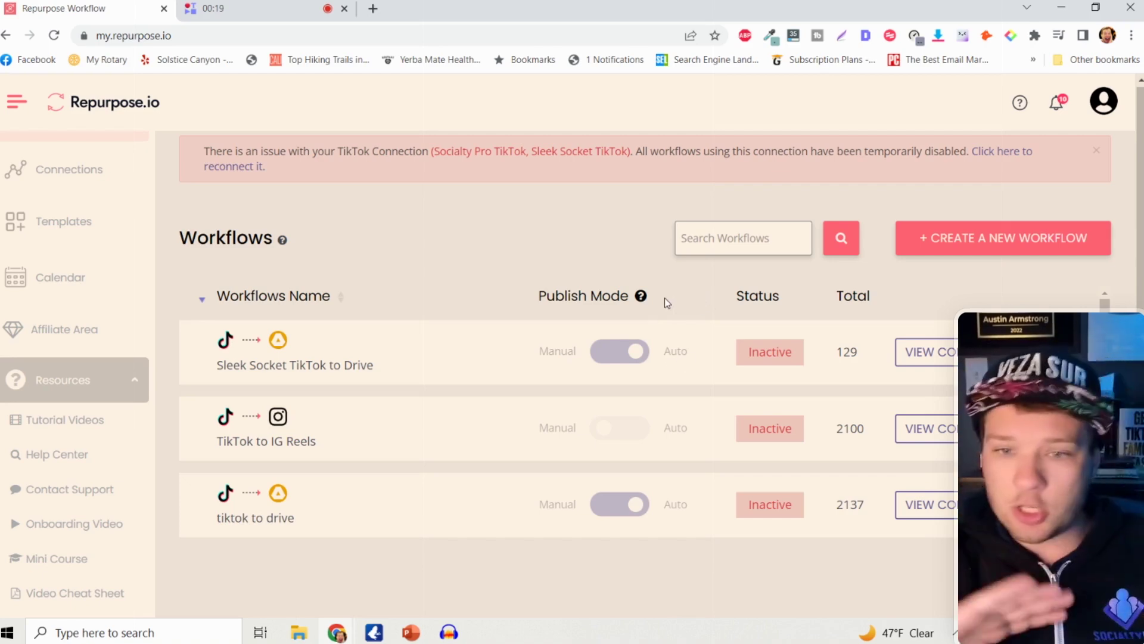
scroll(664, 302, down, 1)
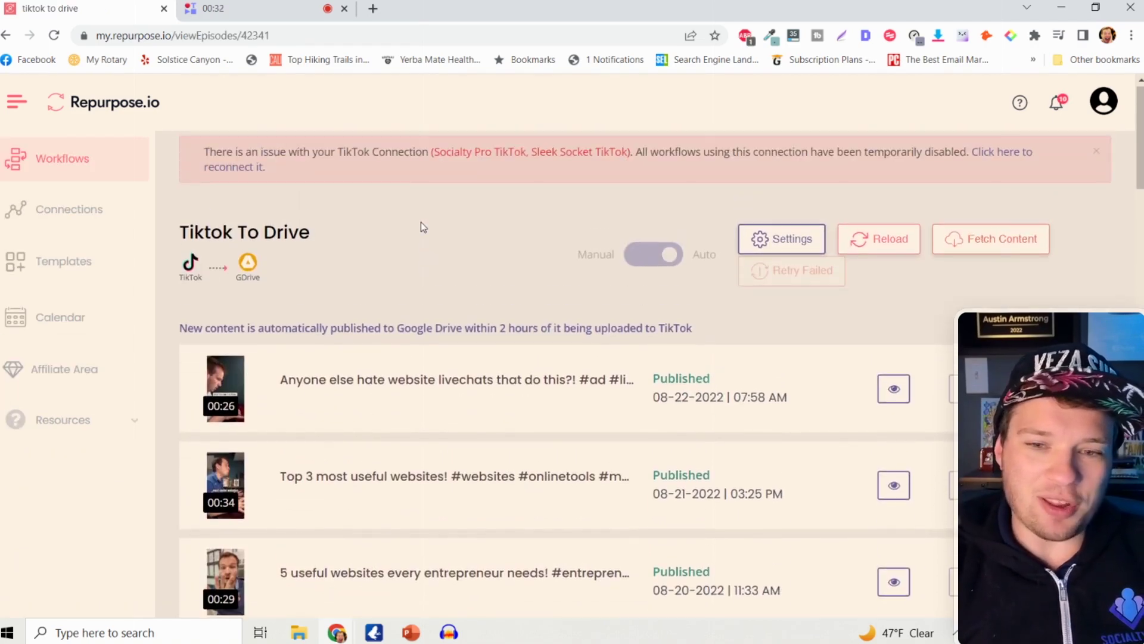
scroll(542, 248, down, 2)
scroll(542, 249, down, 5)
scroll(543, 249, down, 5)
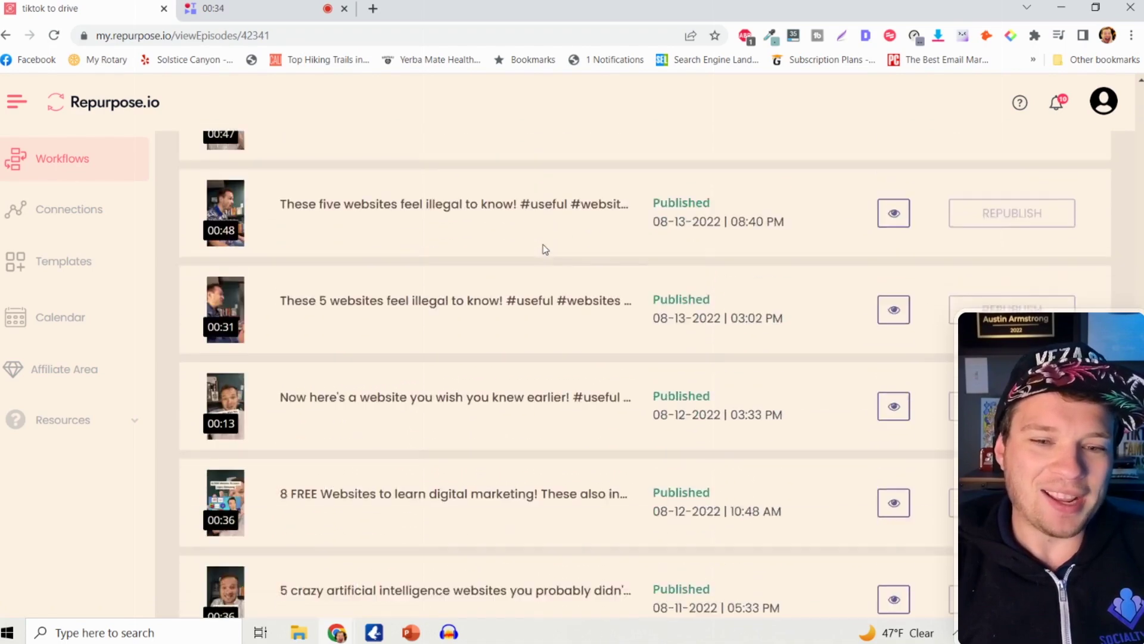
scroll(543, 249, down, 5)
scroll(543, 249, down, 2)
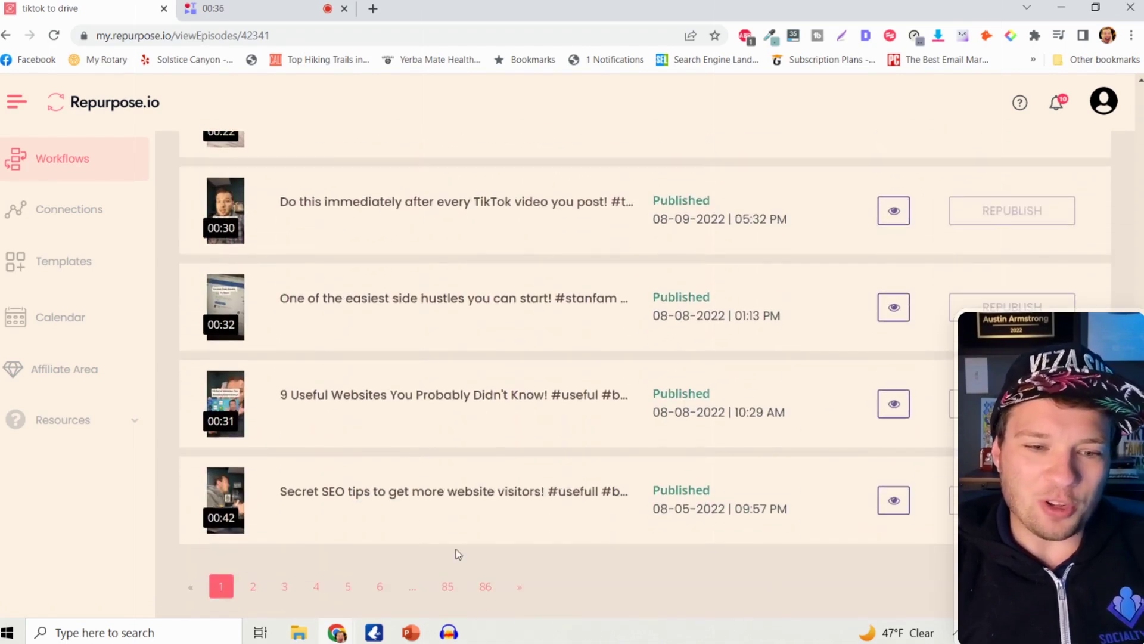
scroll(676, 451, up, 5)
scroll(676, 451, up, 5)
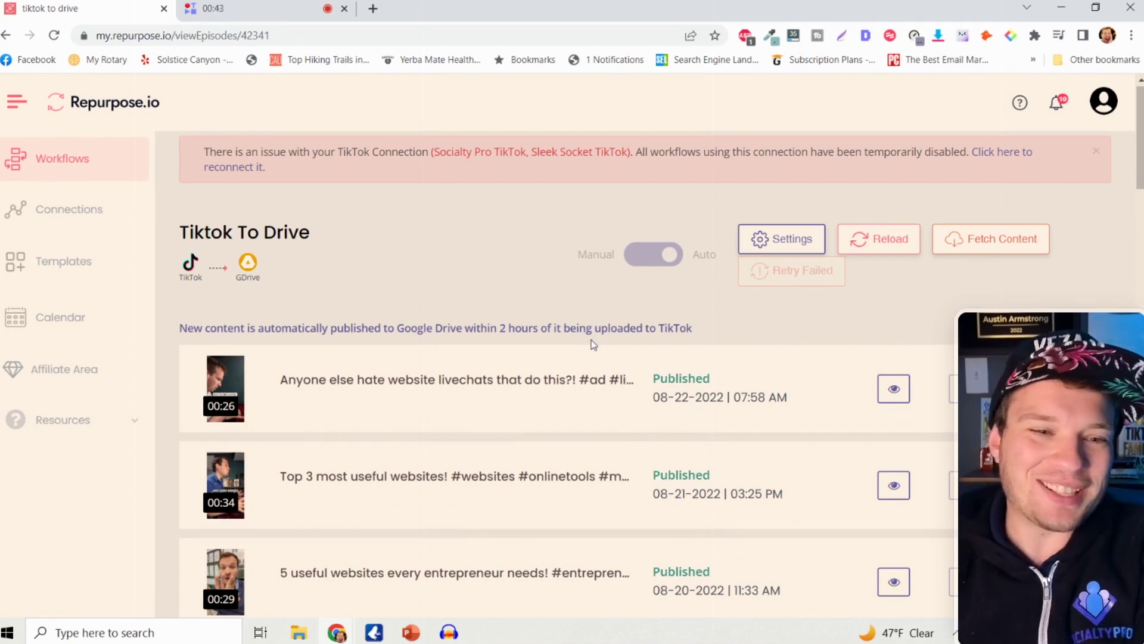
scroll(592, 343, down, 2)
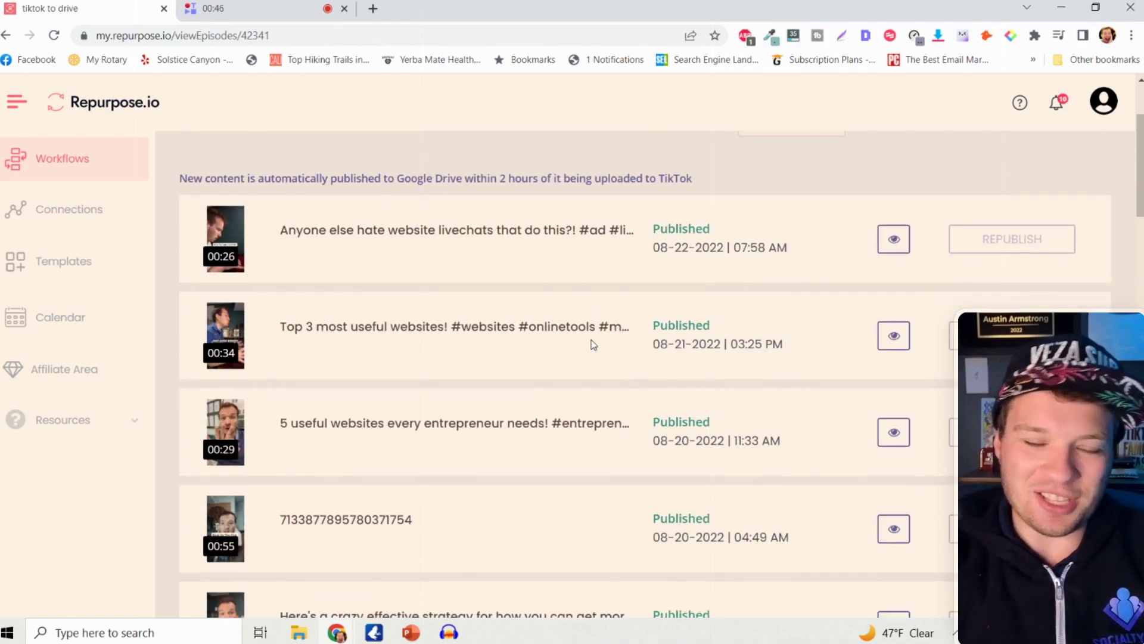
scroll(590, 344, down, 1)
scroll(591, 344, down, 3)
scroll(591, 344, down, 1)
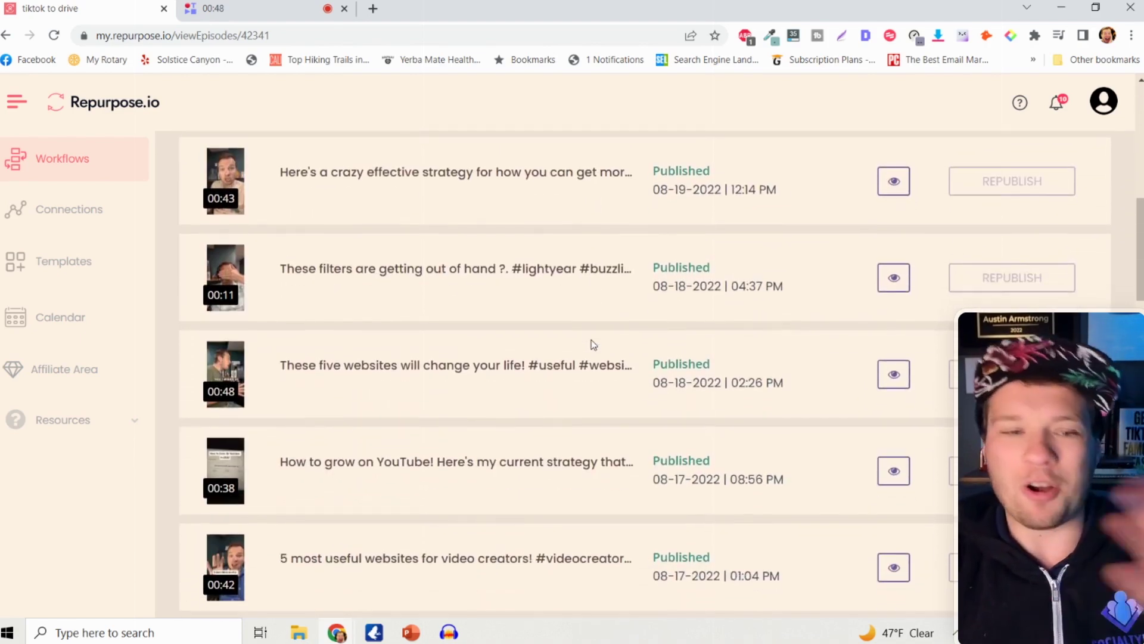
scroll(591, 344, down, 1)
Expand the Resources section in the sidebar.
click(80, 420)
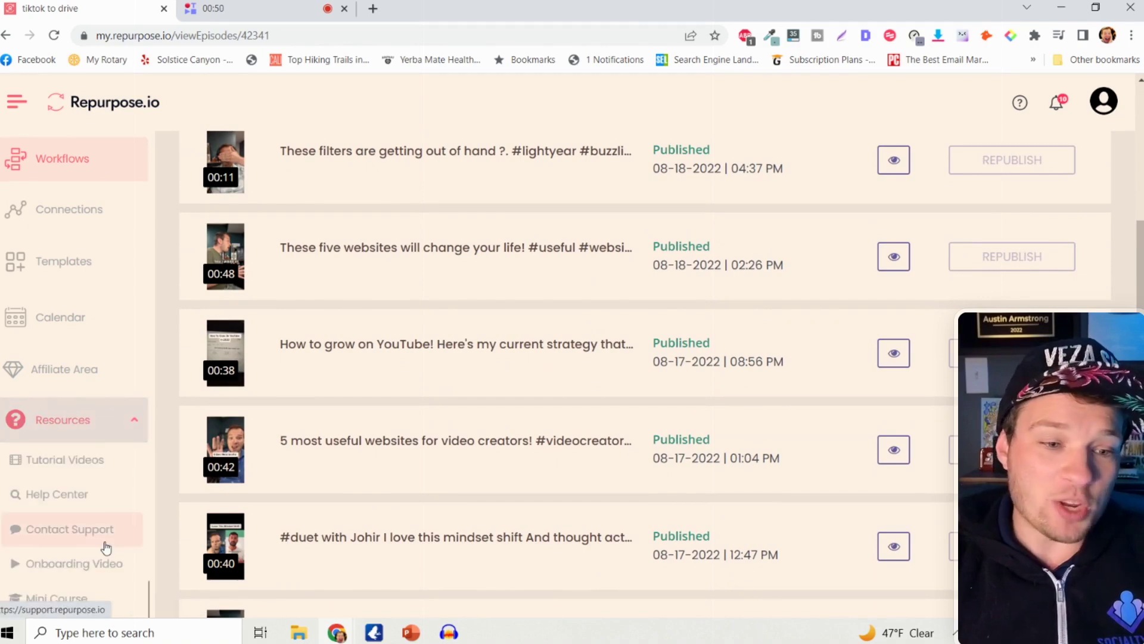
scroll(103, 537, down, 1)
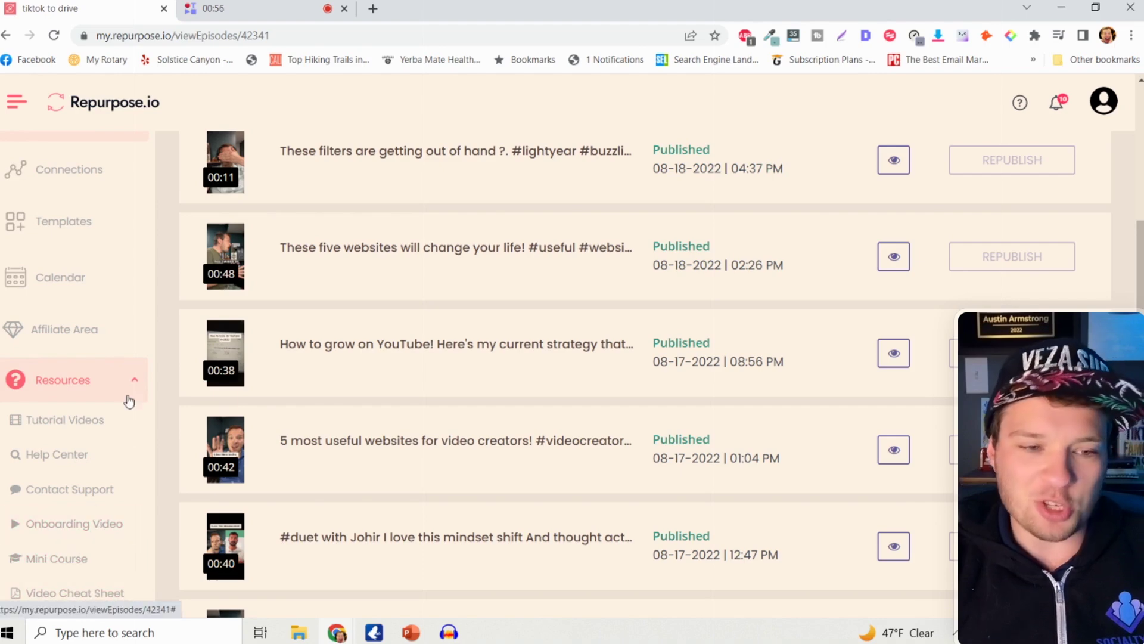
scroll(128, 402, up, 2)
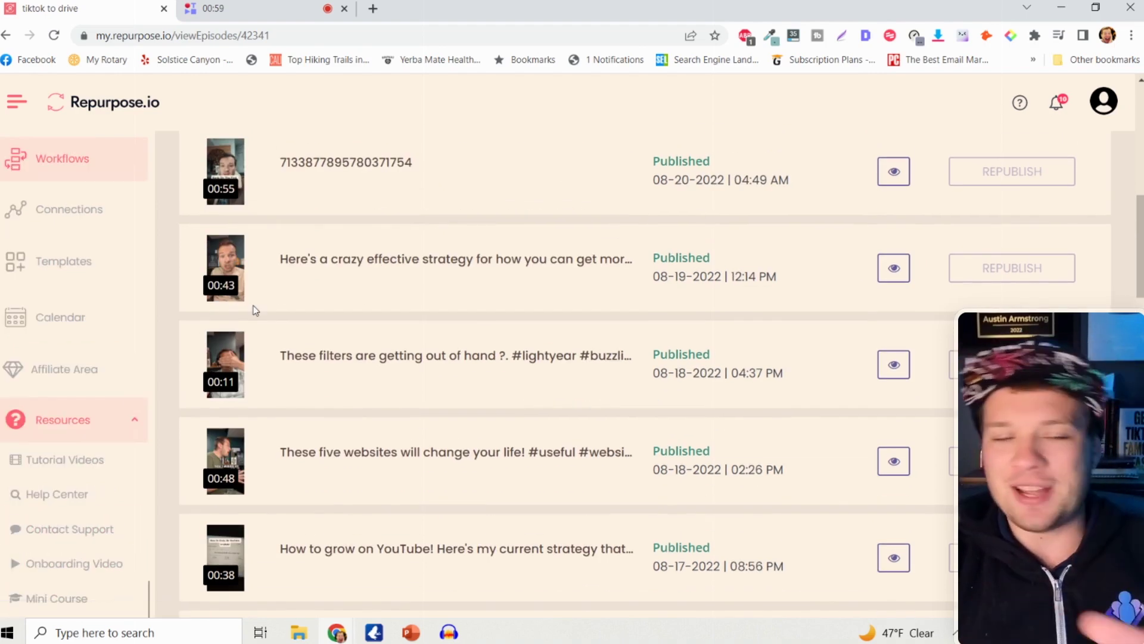